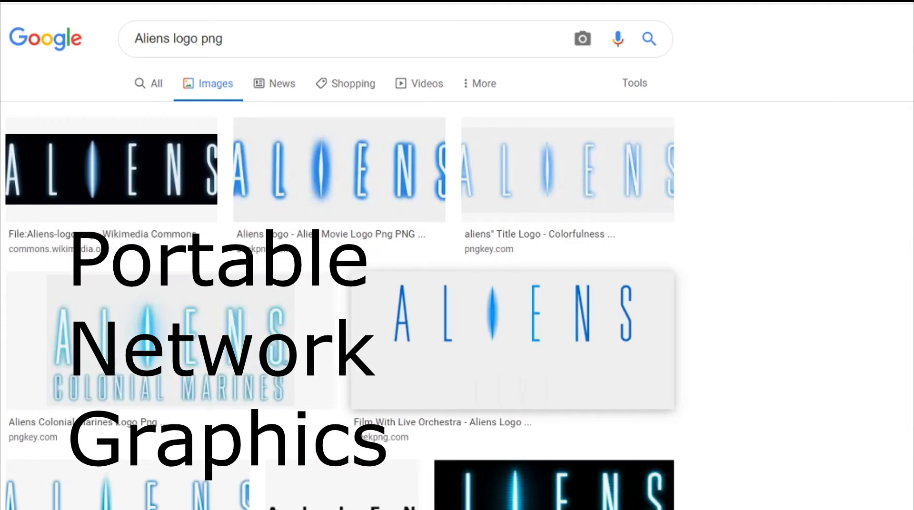
Preview two of the Aliens logo image results and look through the related images for a usable logo
left_click(510, 304)
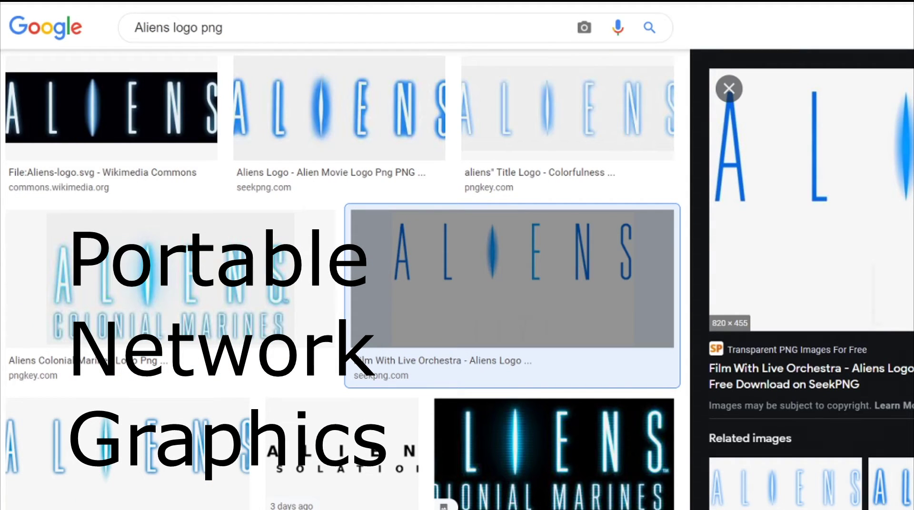
scroll(805, 381, "down", 3)
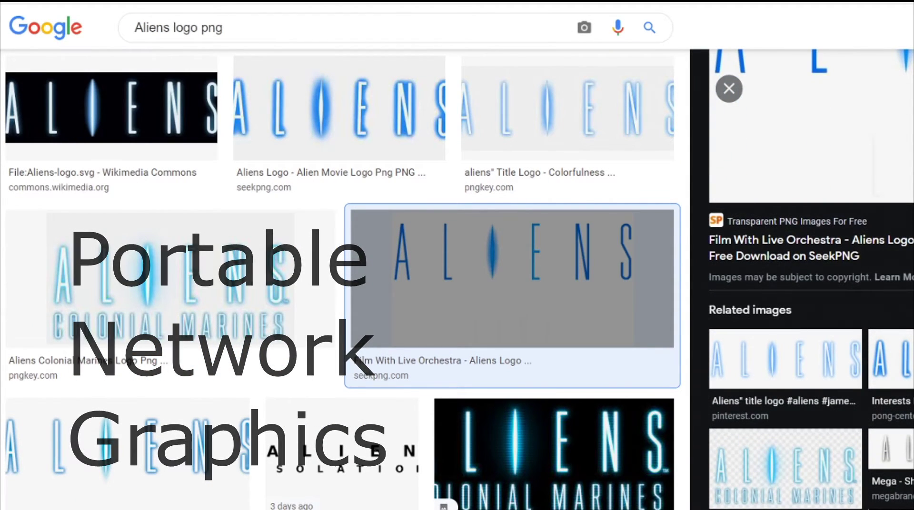
scroll(803, 381, "down", 5)
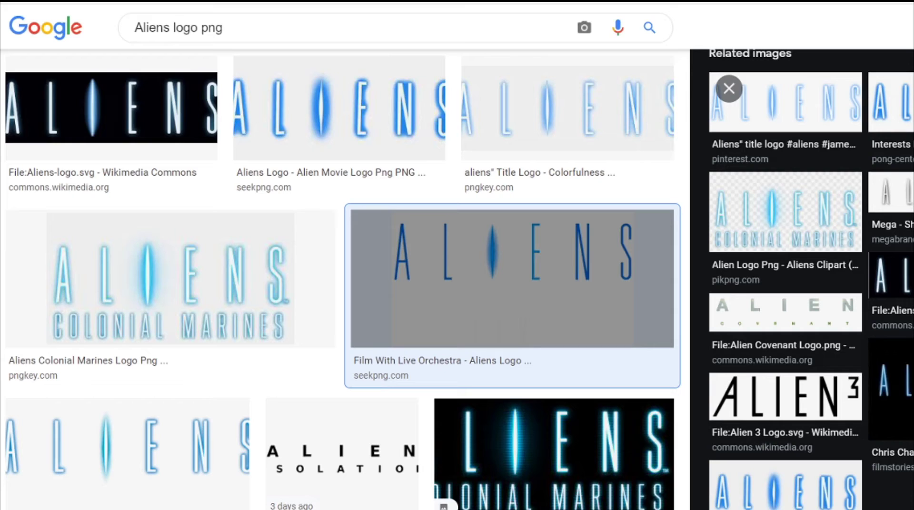
left_click(890, 388)
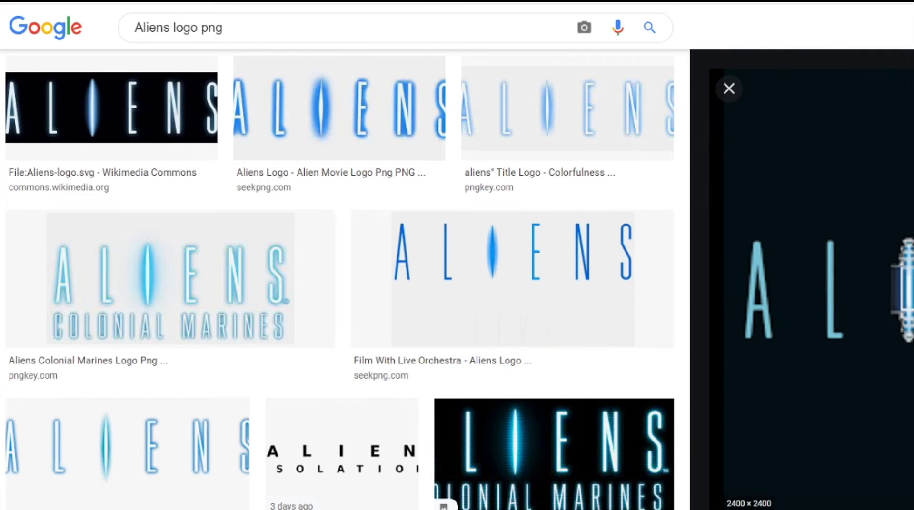
left_click(728, 89)
scroll(565, 242, "down", 7)
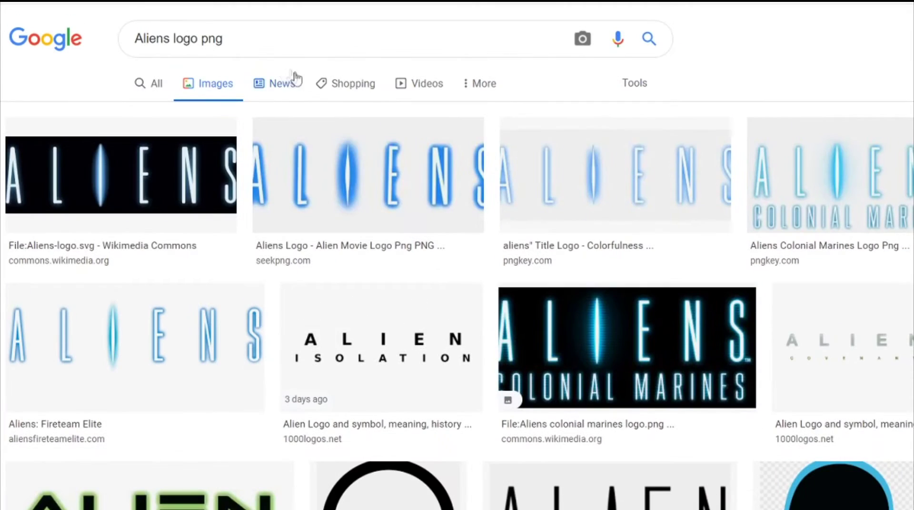
Refine the image search to "Aliens movie logo png"
left_click(173, 39)
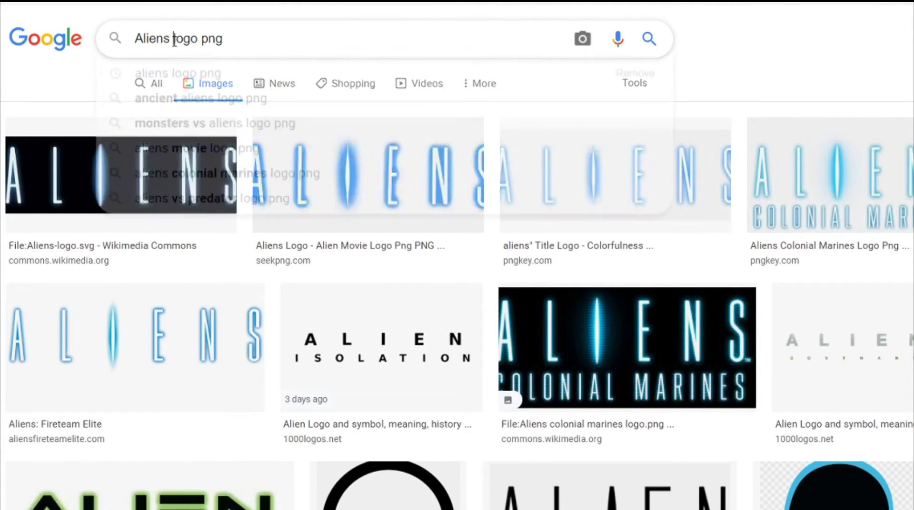
type("movie")
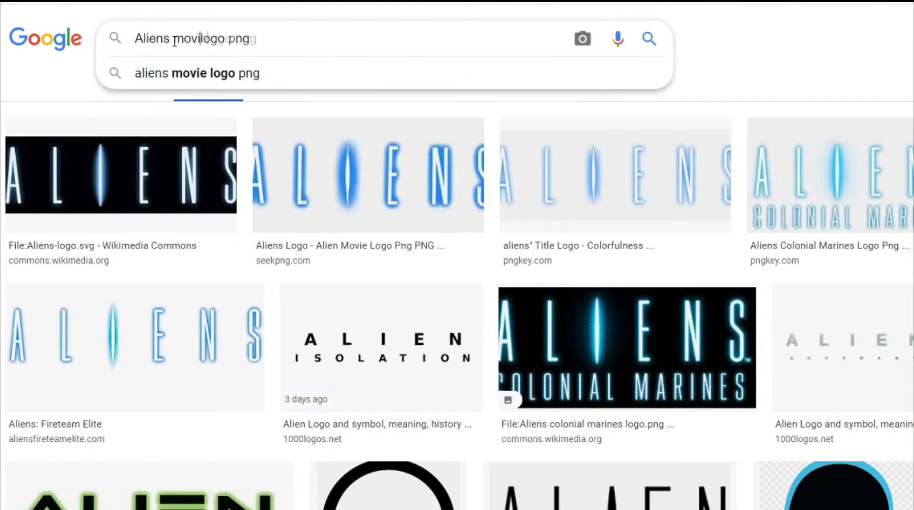
key("Return")
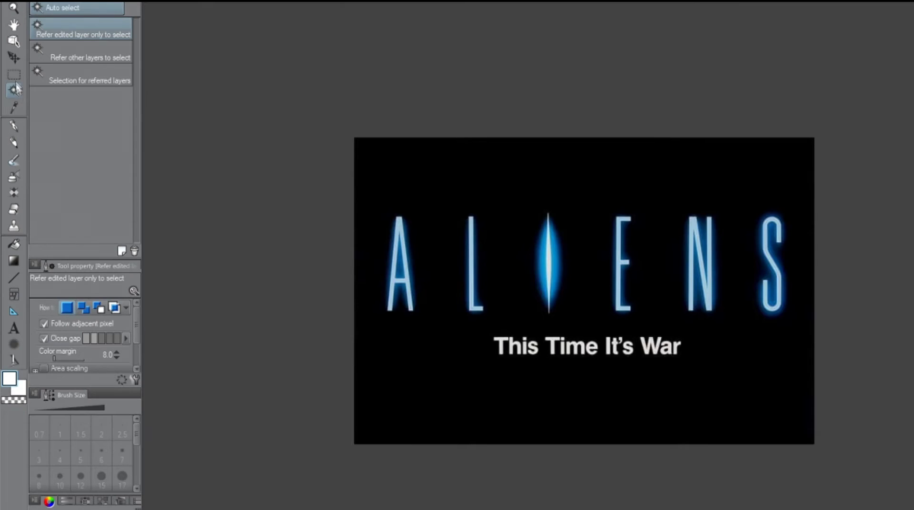
In Clip Studio Paint, delete the "This Time It's War" tagline and the black area beneath the ALIENS letters using rectangular selections
left_click(14, 77)
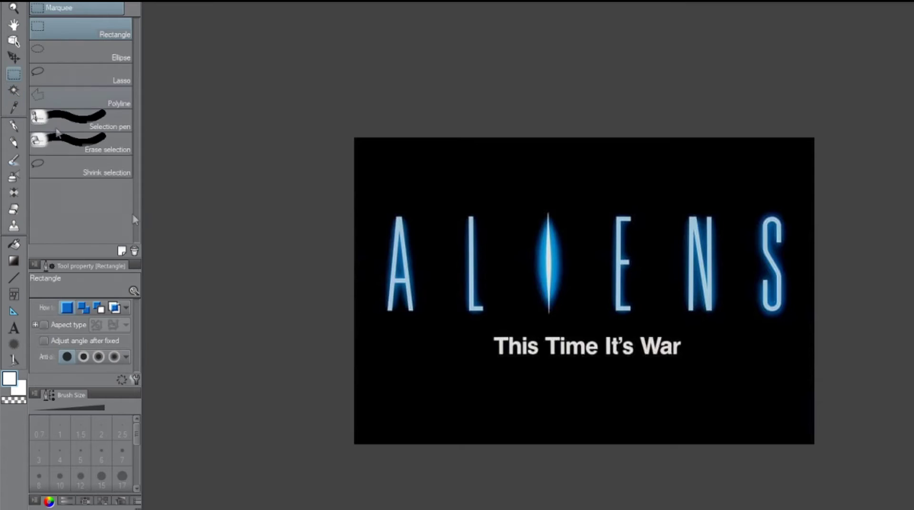
left_click_drag(340, 335, 878, 438)
left_click(589, 453)
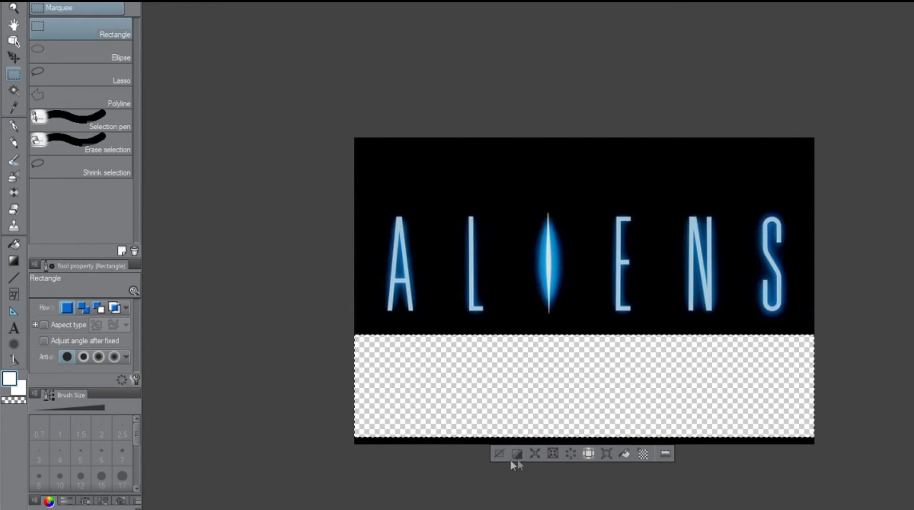
left_click(499, 454)
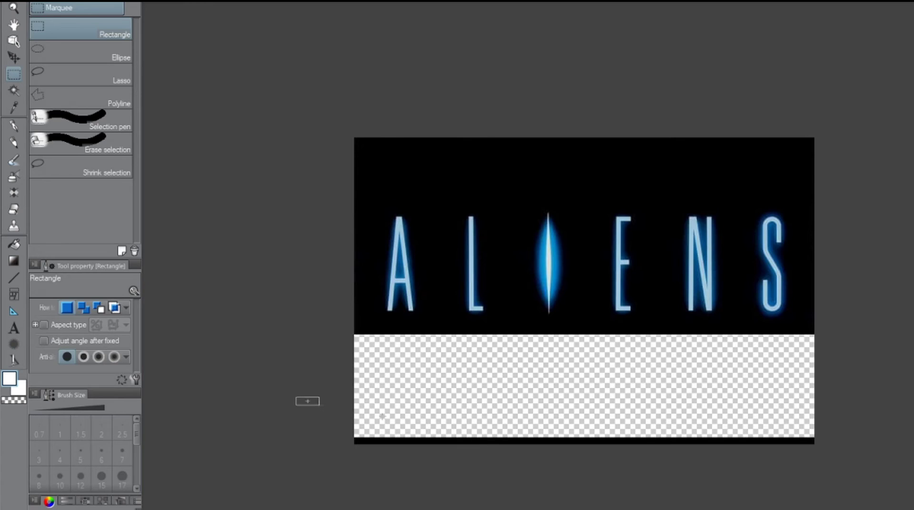
left_click_drag(296, 397, 837, 457)
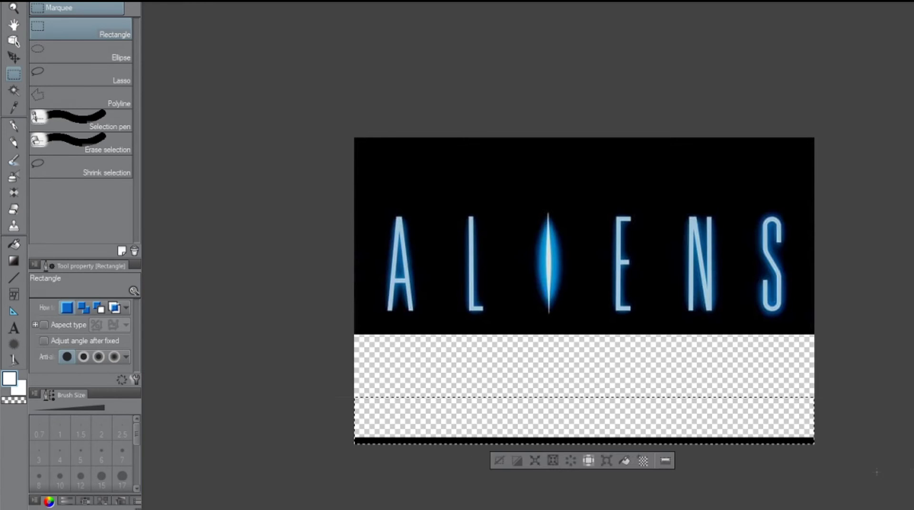
left_click(500, 462)
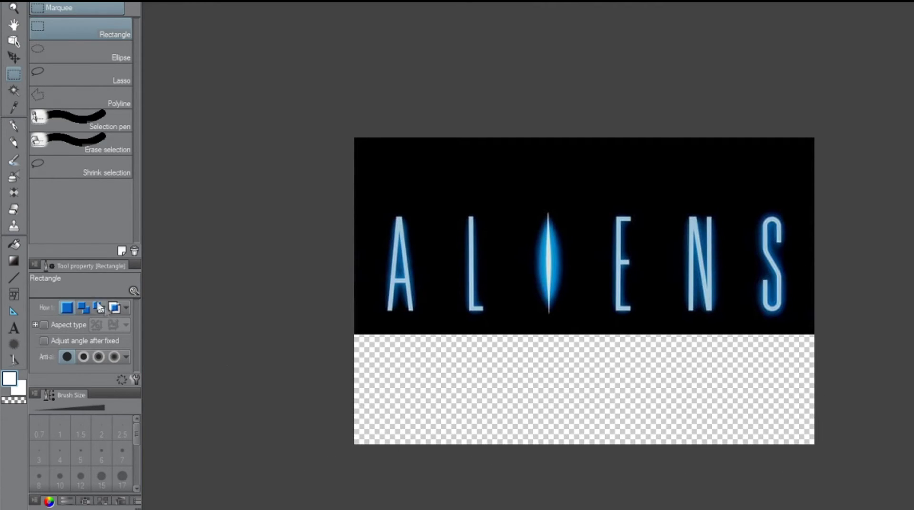
Remove the remaining black background around the ALIENS letters using Auto select, leaving the canvas transparent around them
left_click(14, 90)
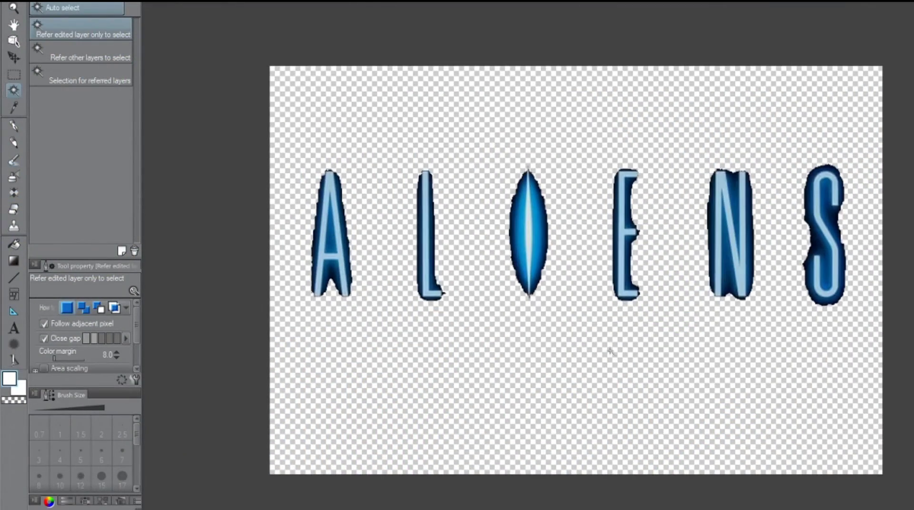
scroll(476, 258, "up", 1)
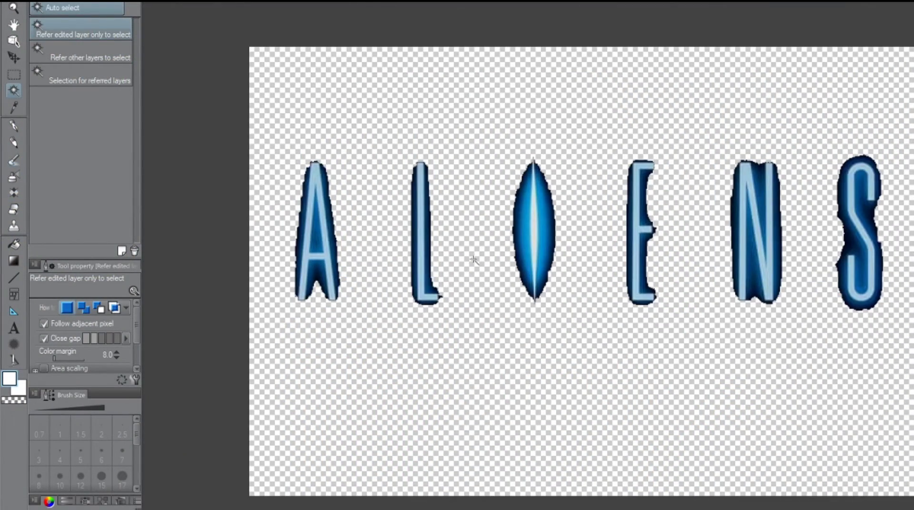
scroll(389, 313, "up", 1)
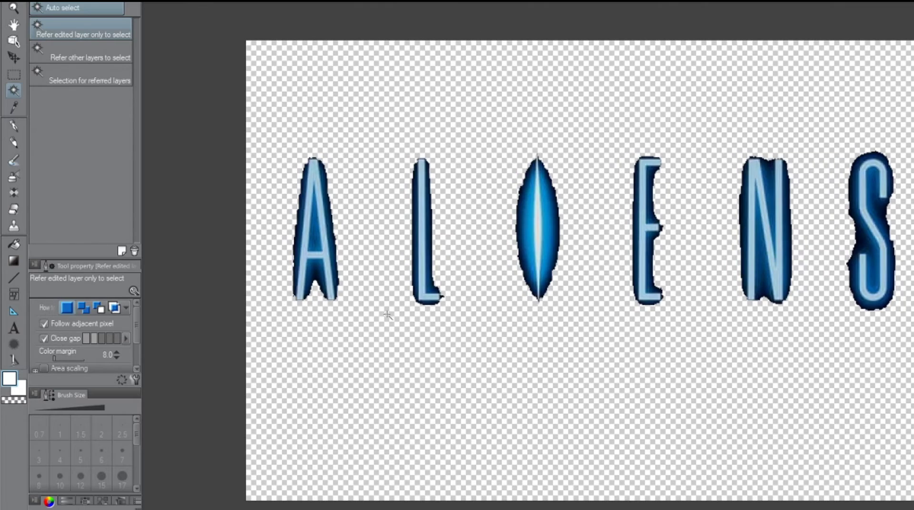
scroll(387, 315, "down", 3)
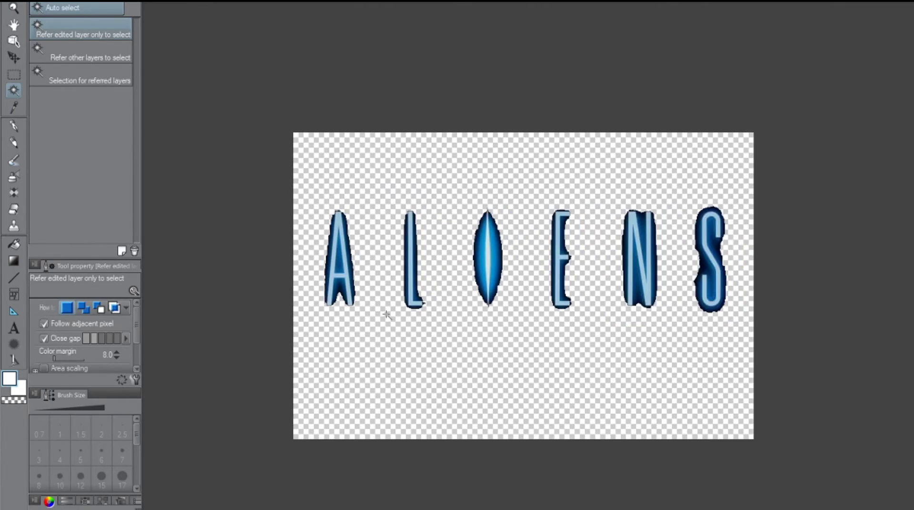
scroll(386, 315, "up", 1)
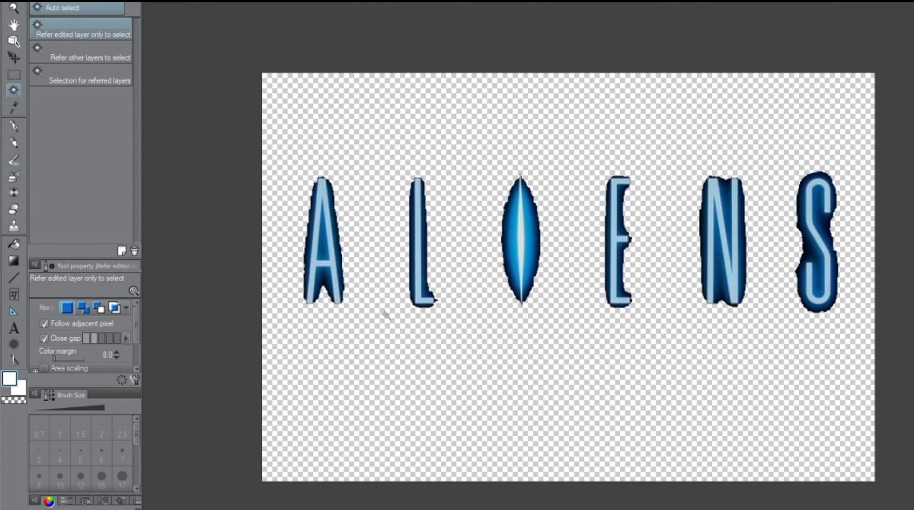
scroll(385, 314, "up", 1)
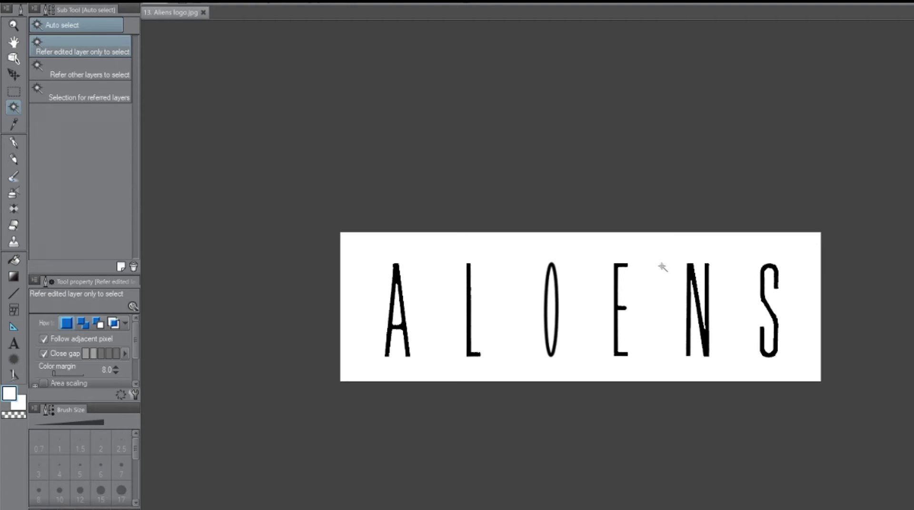
Save the black-and-white ALIENS logo through Save As
scroll(662, 267, "down", 1)
scroll(728, 371, "up", 2)
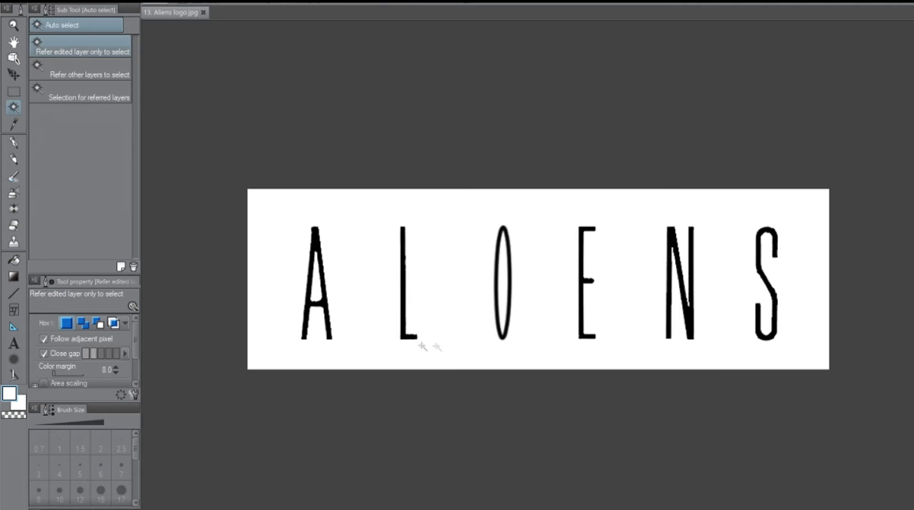
scroll(404, 314, "up", 1)
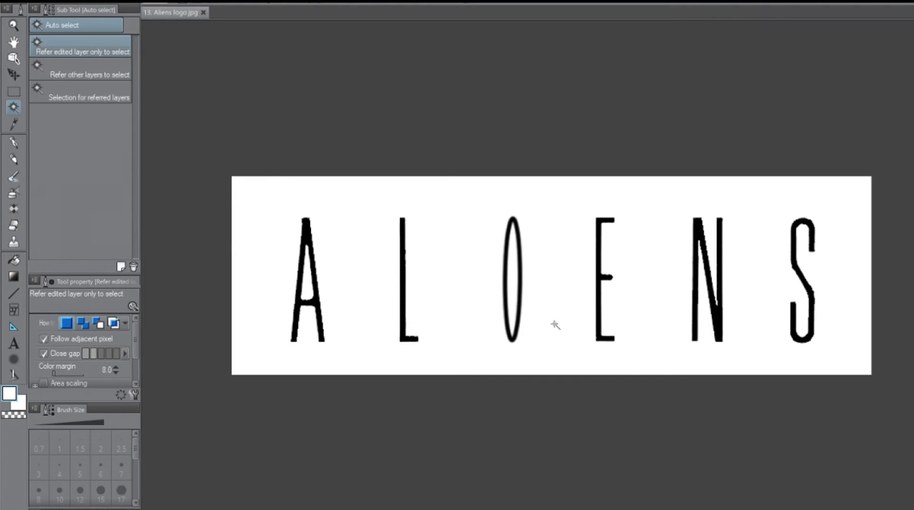
scroll(564, 327, "down", 2)
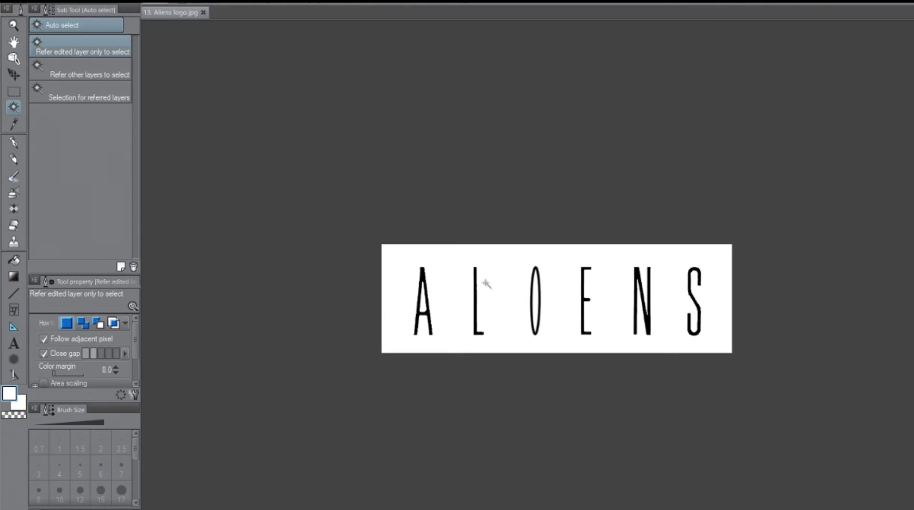
scroll(483, 225, "up", 1)
left_click(54, 1)
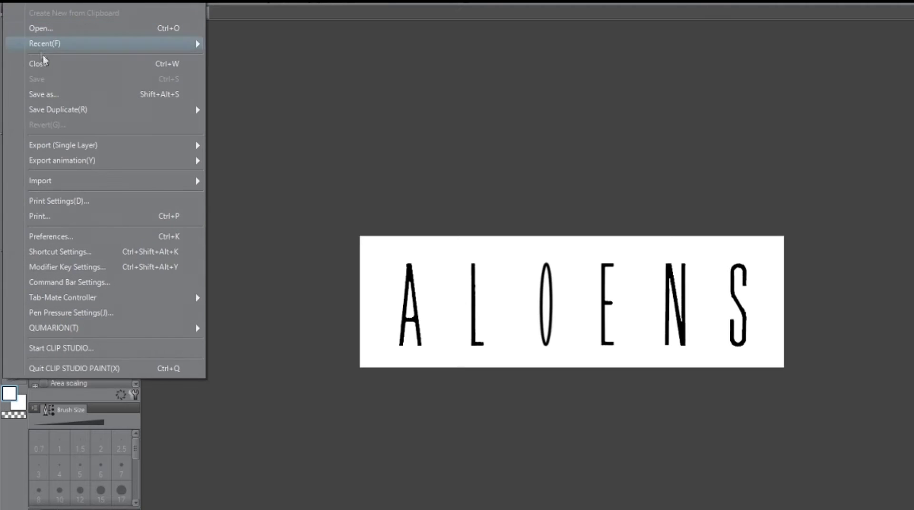
left_click(52, 96)
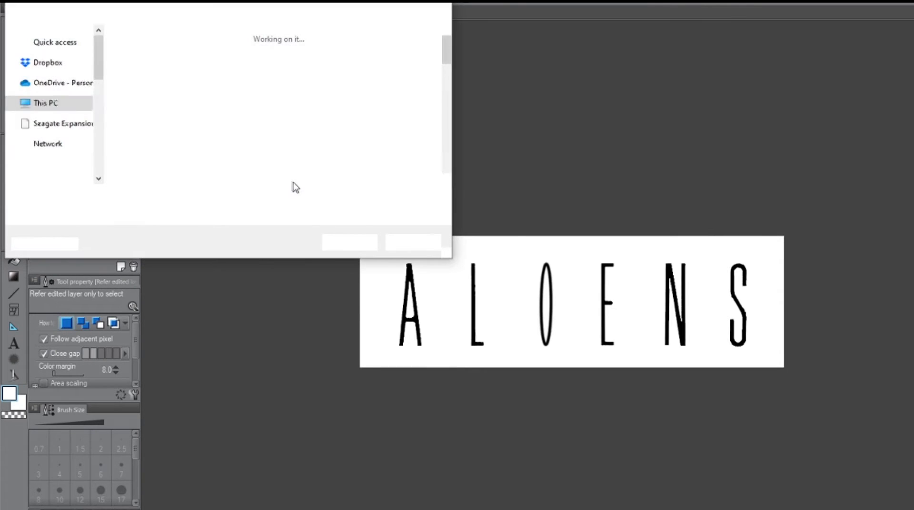
left_click(349, 242)
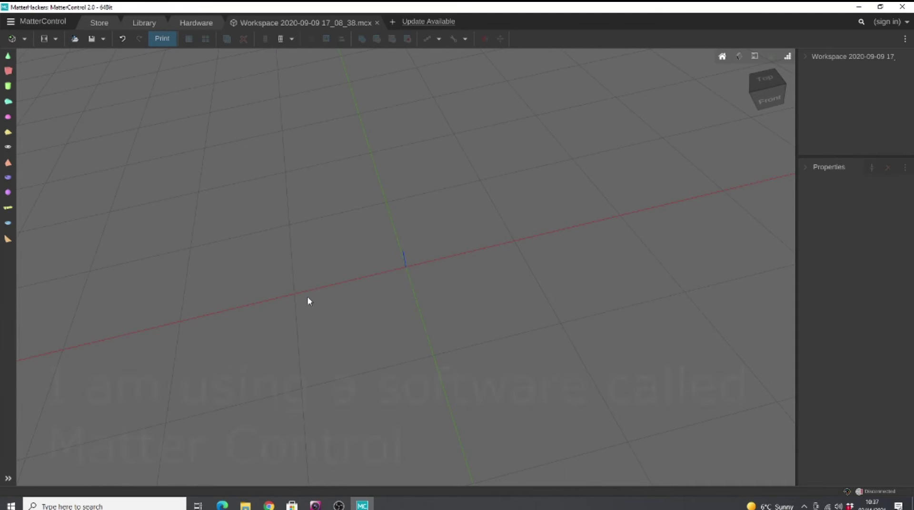
In MatterControl, add a cube near the centre of the bed and stretch its base to about 79.5 by 34.1 mm
left_click(8, 71)
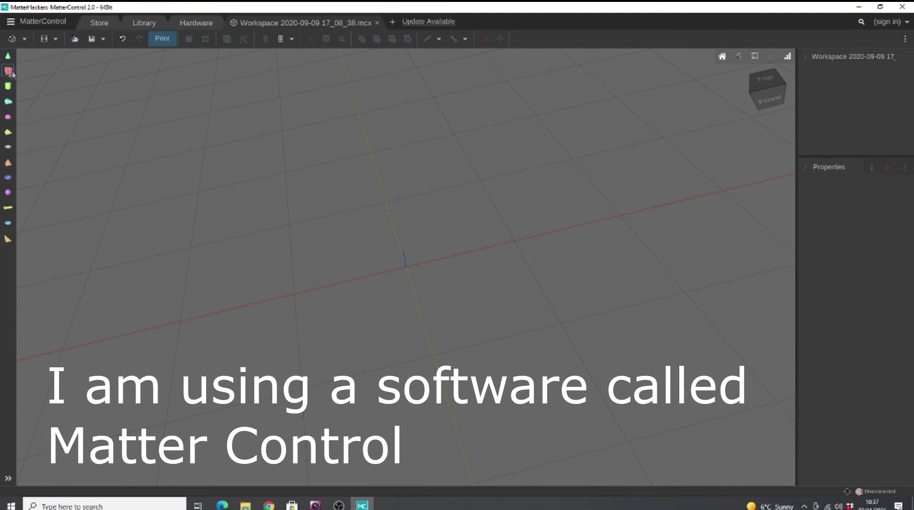
left_click_drag(80, 94, 399, 267)
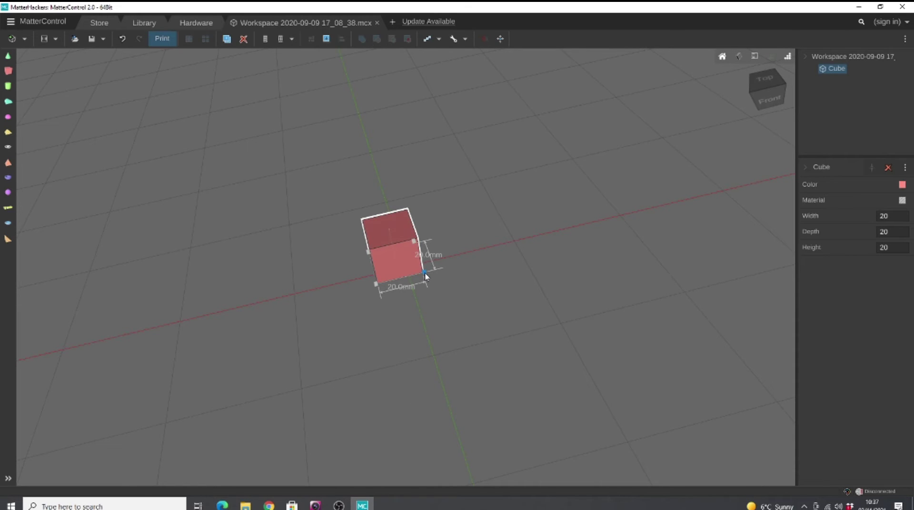
left_click_drag(425, 275, 562, 261)
right_click_drag(451, 347, 469, 353)
scroll(447, 304, "up", 2)
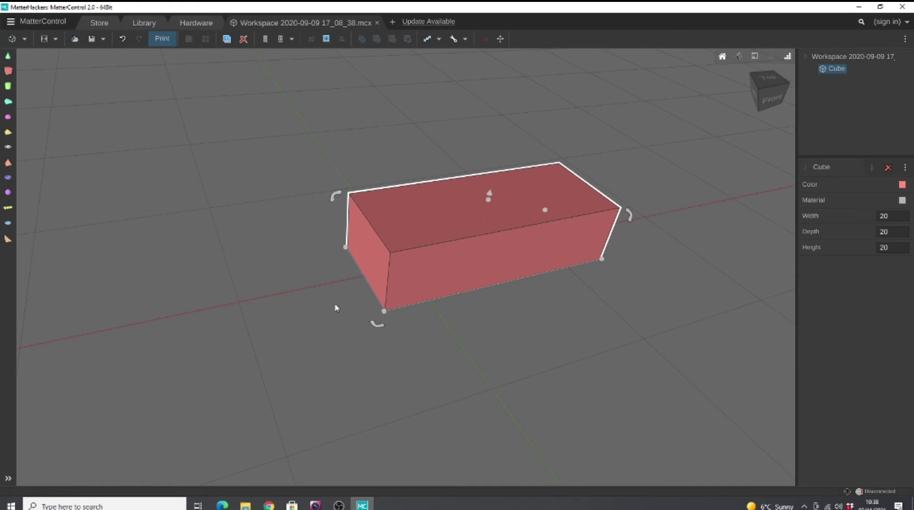
mouse_move(346, 248)
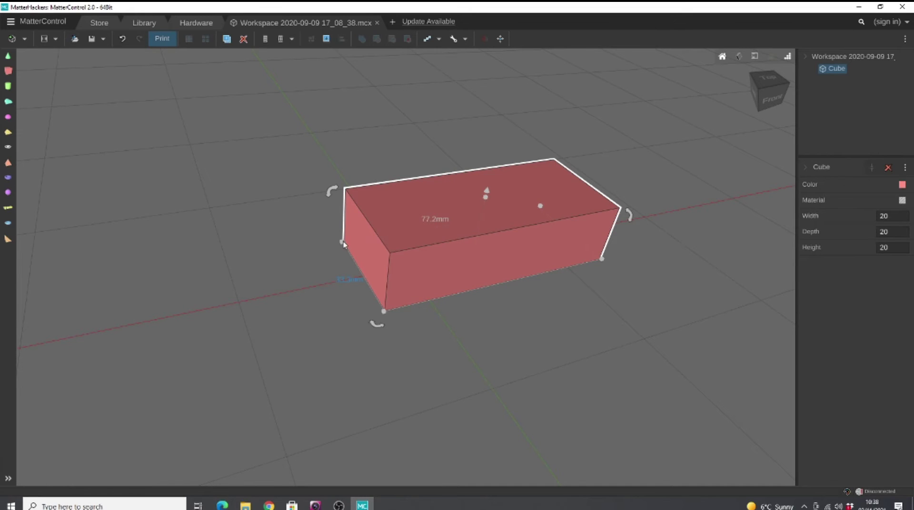
left_click_drag(342, 242, 333, 248)
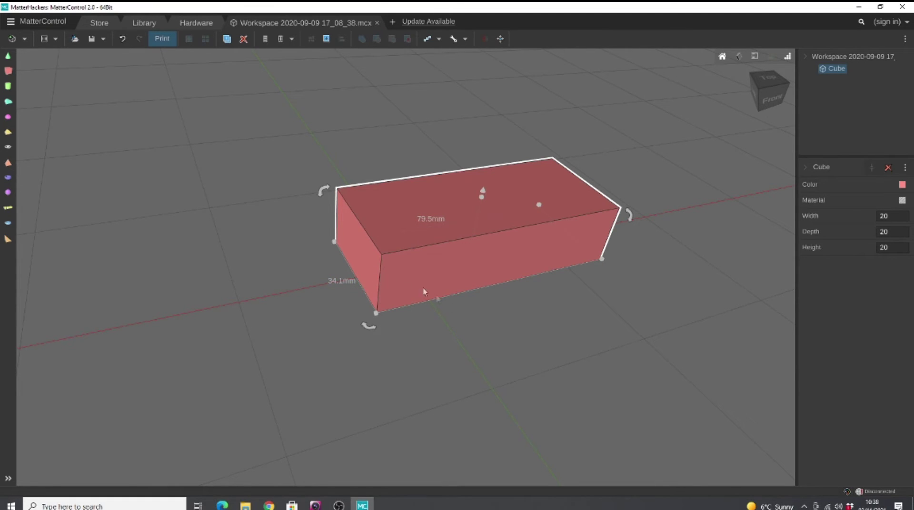
Lower the block to about 10 mm below the bed
right_click_drag(476, 329, 520, 323)
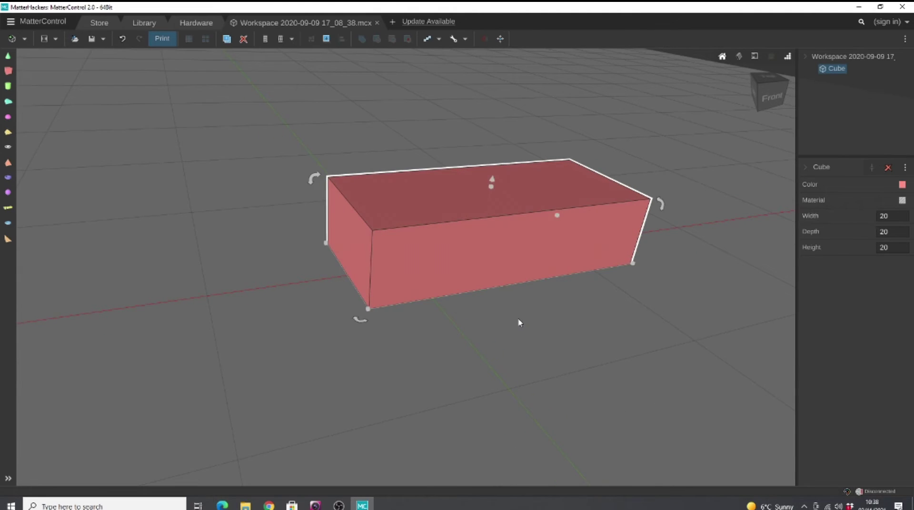
scroll(518, 317, "up", 2)
scroll(518, 316, "down", 2)
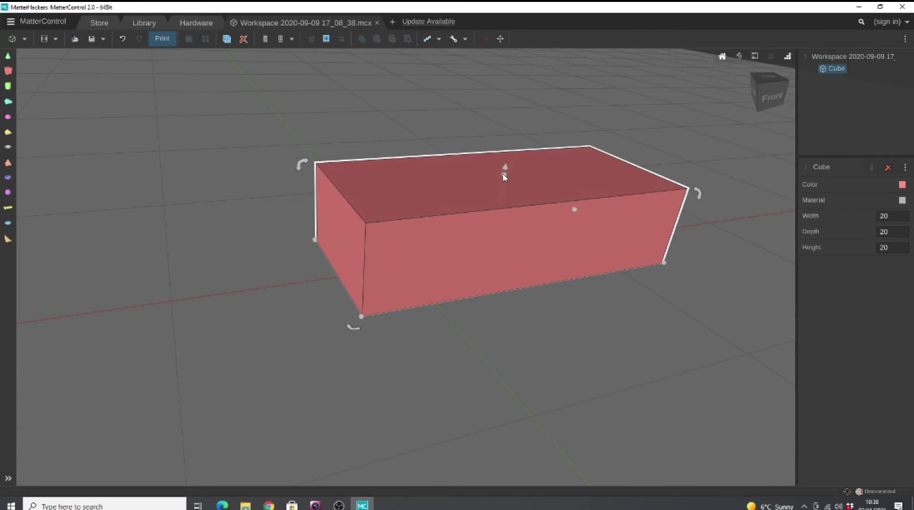
left_click_drag(507, 171, 517, 190)
left_click_drag(526, 133, 561, 311)
right_click_drag(562, 310, 570, 278)
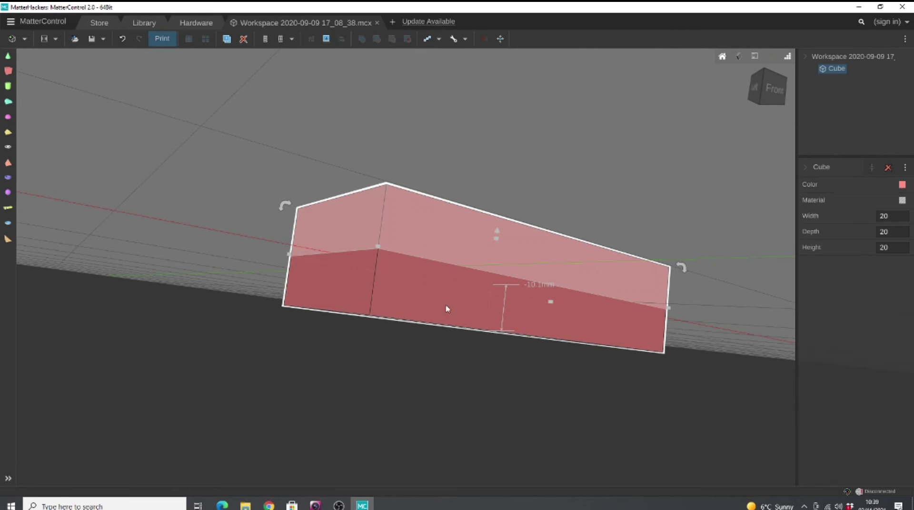
Raise the block and set its vertical offset from the bed to 0 mm
left_click_drag(498, 231, 509, 189)
left_click_drag(524, 222, 524, 222)
left_click(537, 285)
type("0")
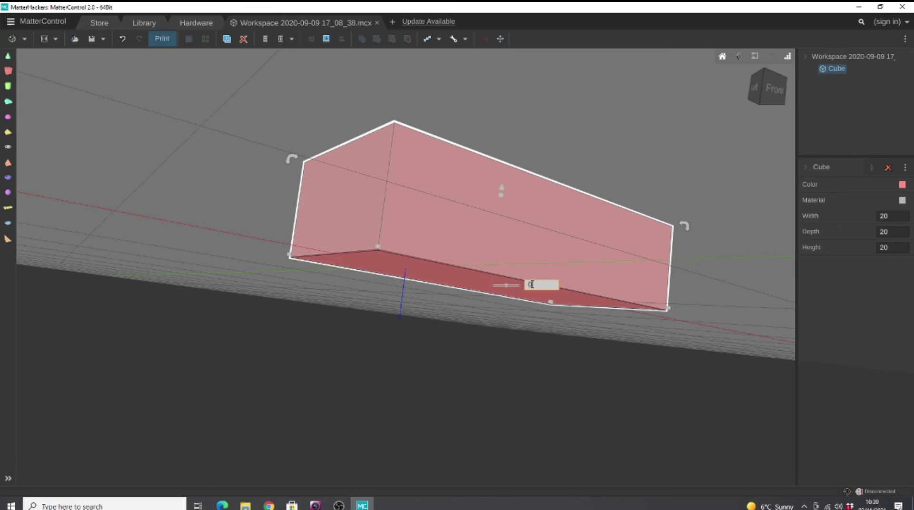
key("Return")
right_click_drag(517, 305, 487, 313)
right_click_drag(530, 283, 524, 316)
mouse_move(511, 192)
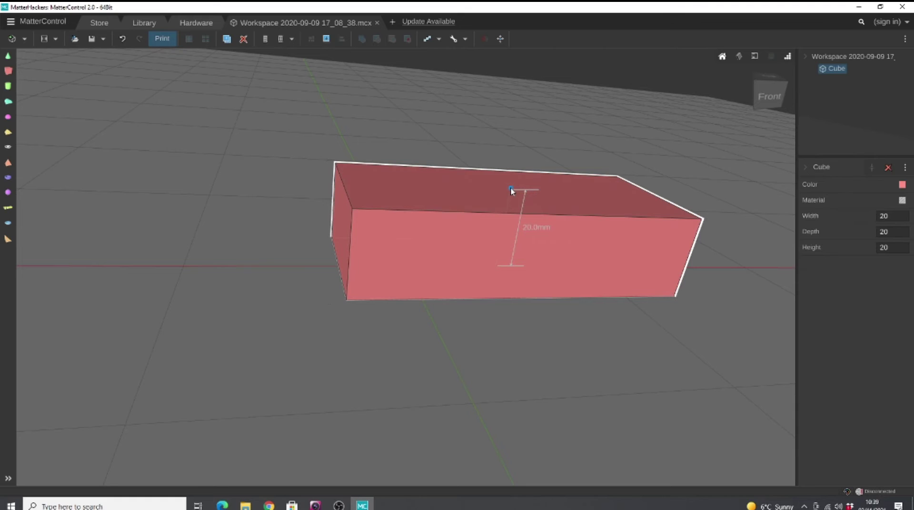
Reduce the block's height to about 4.0 mm to make a thin plate
left_click_drag(509, 199, 512, 262)
left_click_drag(512, 260, 514, 266)
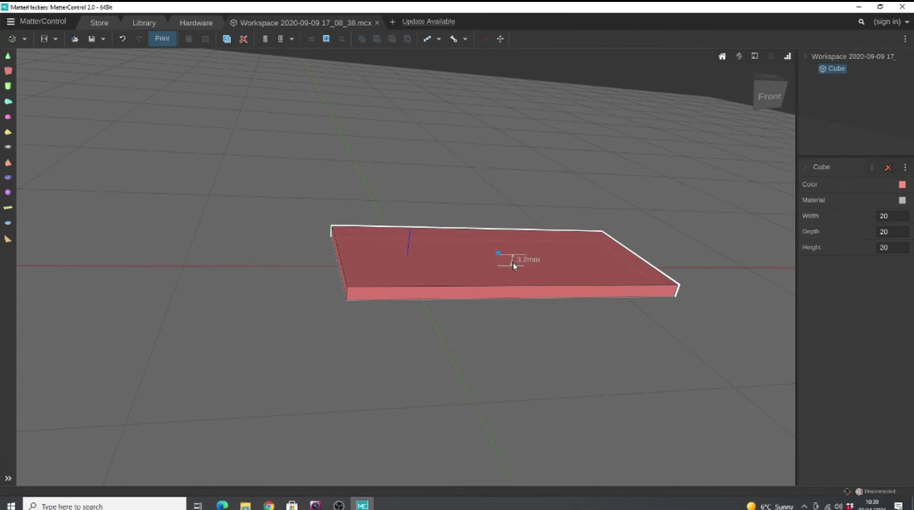
left_click_drag(513, 266, 514, 263)
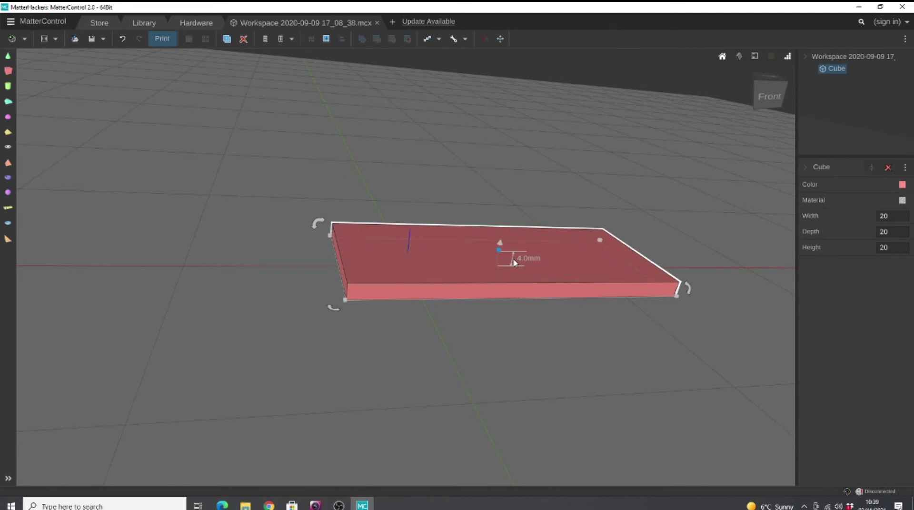
left_click(455, 321)
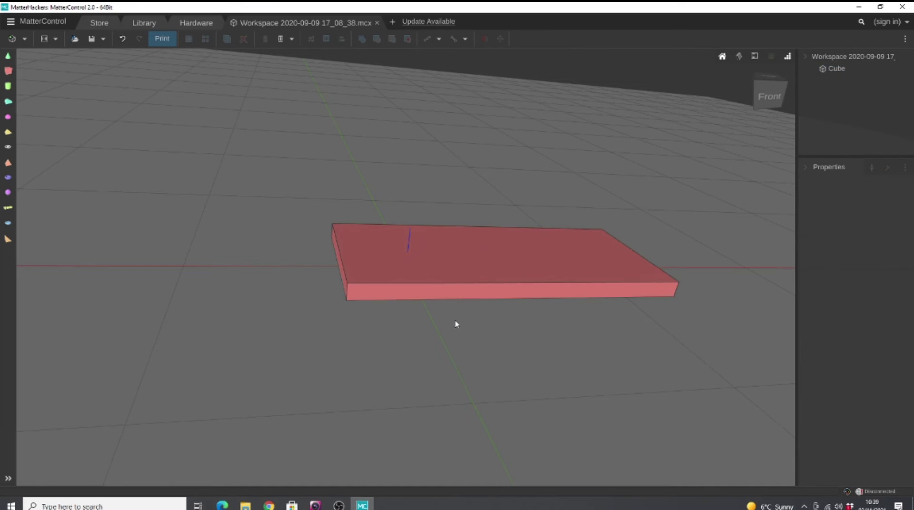
Duplicate the thin plate and move the original clear of its copy, towards the back of the bed
left_click(466, 258)
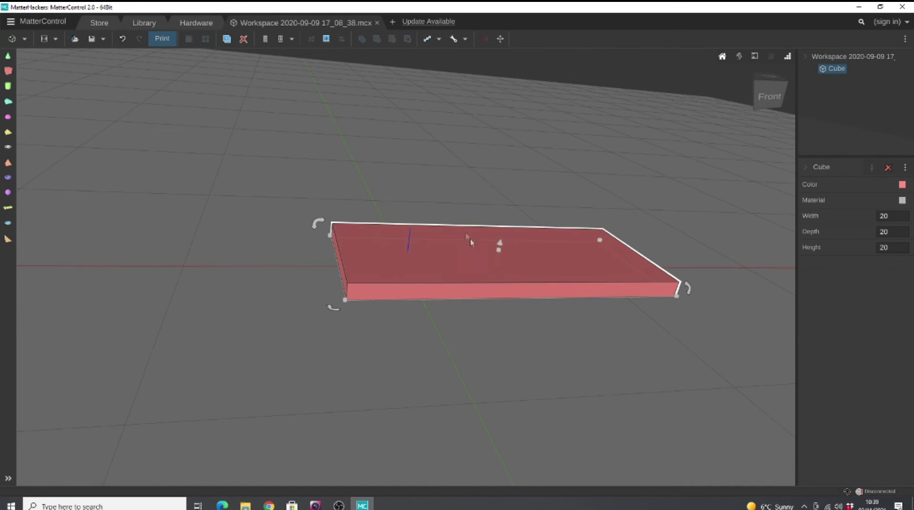
left_click(228, 41)
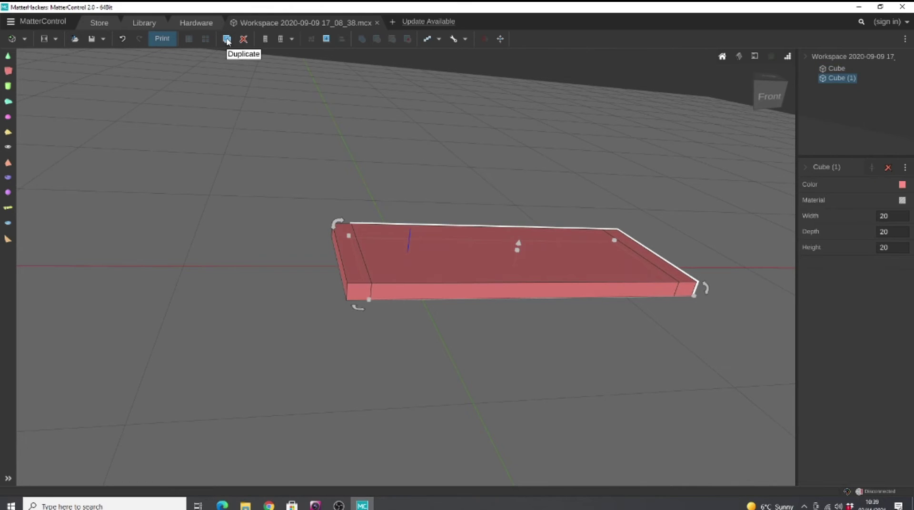
left_click_drag(482, 265, 344, 201)
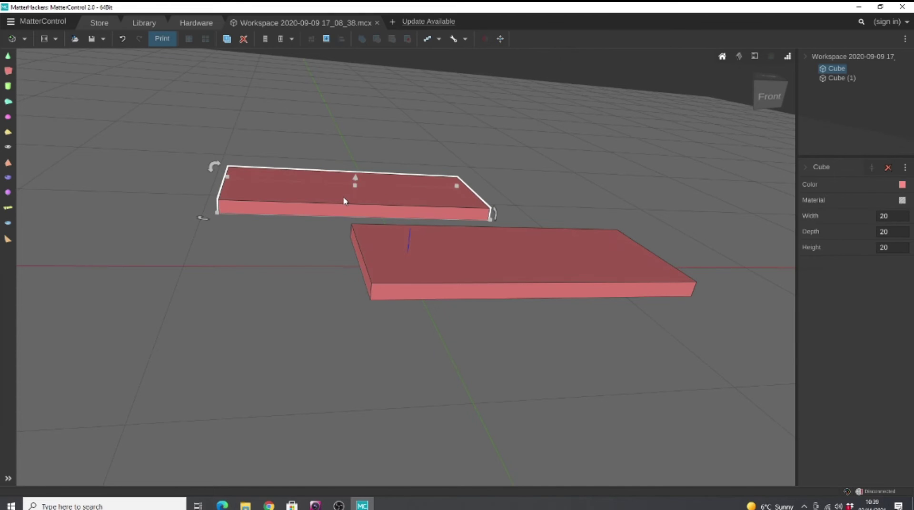
Change the duplicate plate's color to blue
left_click(489, 259)
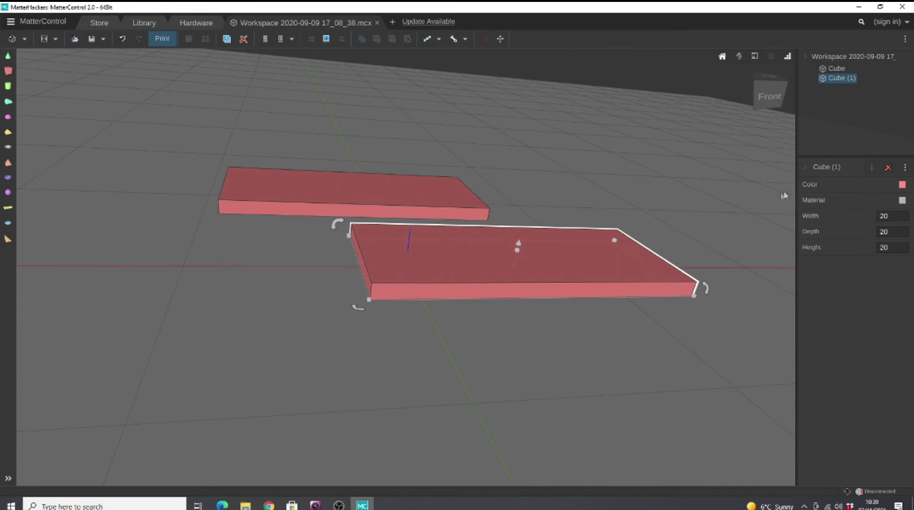
left_click(902, 186)
left_click(863, 210)
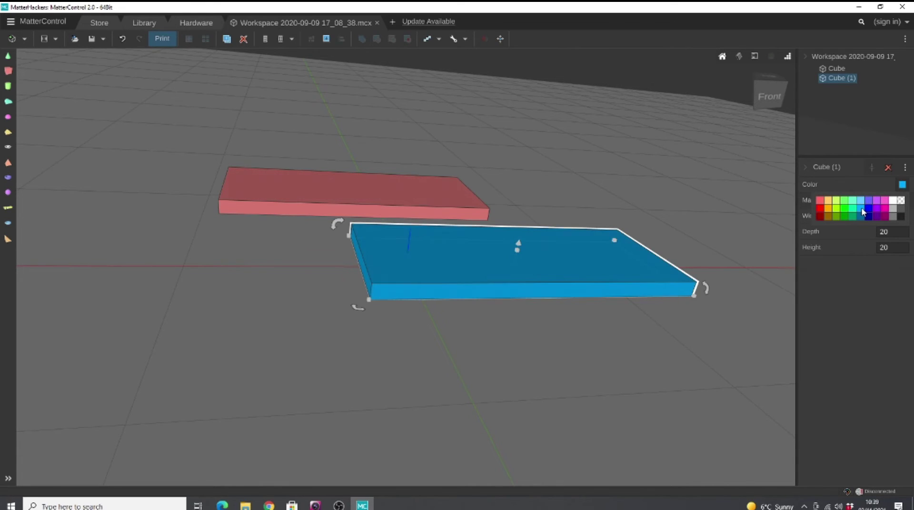
left_click(492, 325)
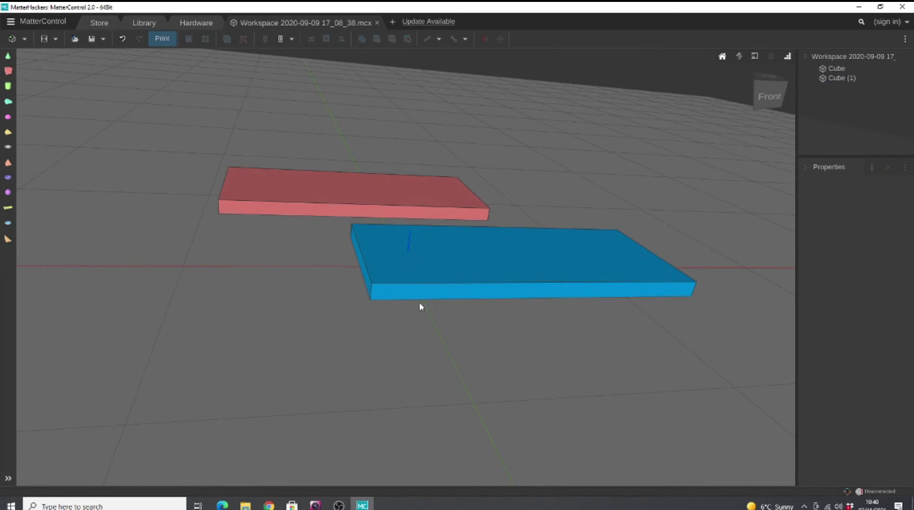
Move the red plate back over the blue one and raise it to about 10.6 mm above the bed
left_click(333, 190)
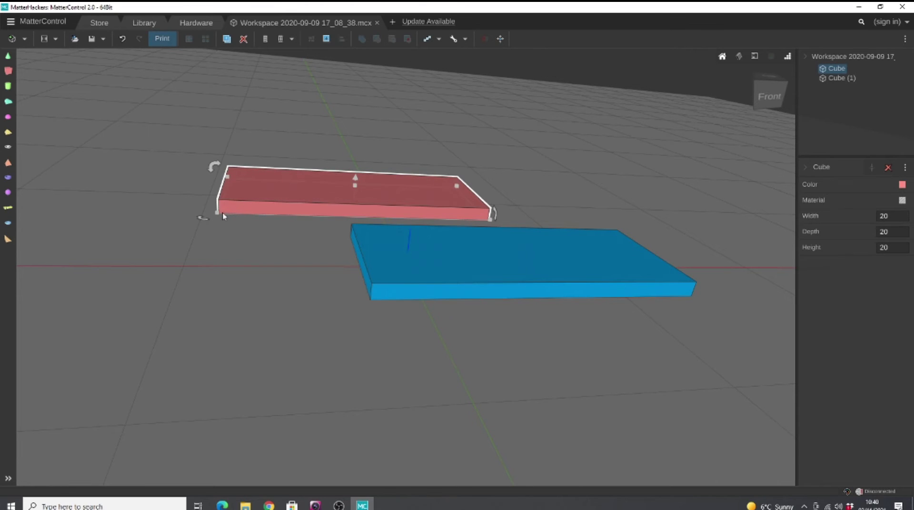
left_click_drag(282, 189, 434, 261)
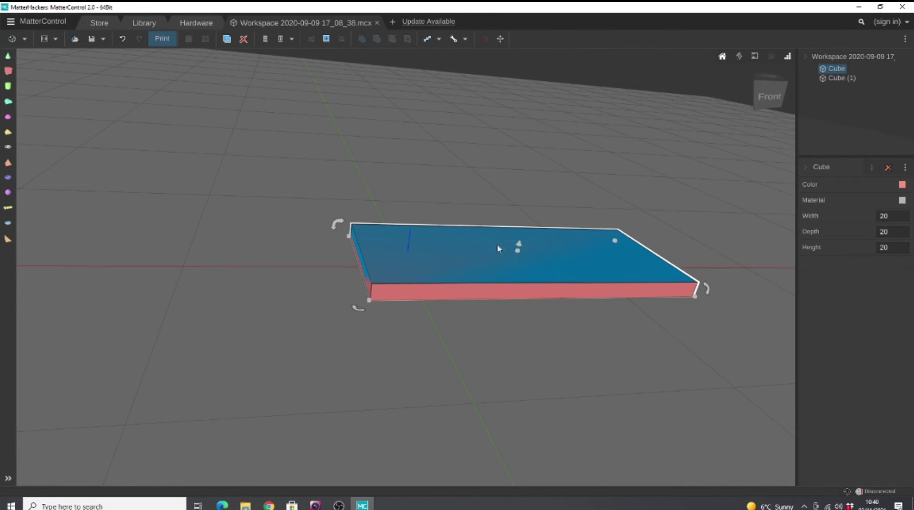
left_click_drag(521, 246, 527, 204)
mouse_move(484, 327)
right_mouse_down()
mouse_move(483, 336)
mouse_move(487, 328)
right_mouse_up()
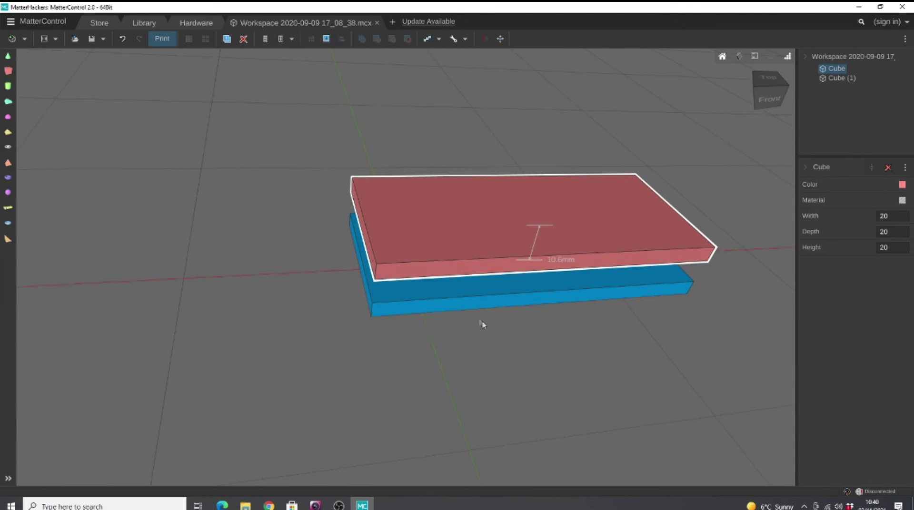
Shrink the red plate to about 76.6 by 31.2 mm, then lower it into the blue plate and centre it with an even margin
left_click_drag(374, 282, 387, 273)
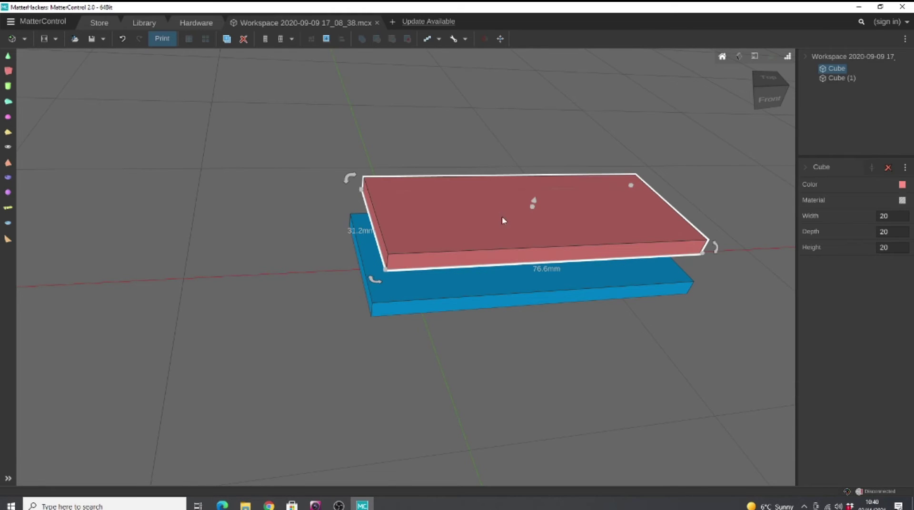
left_click_drag(530, 209, 520, 241)
right_click_drag(504, 329, 500, 393)
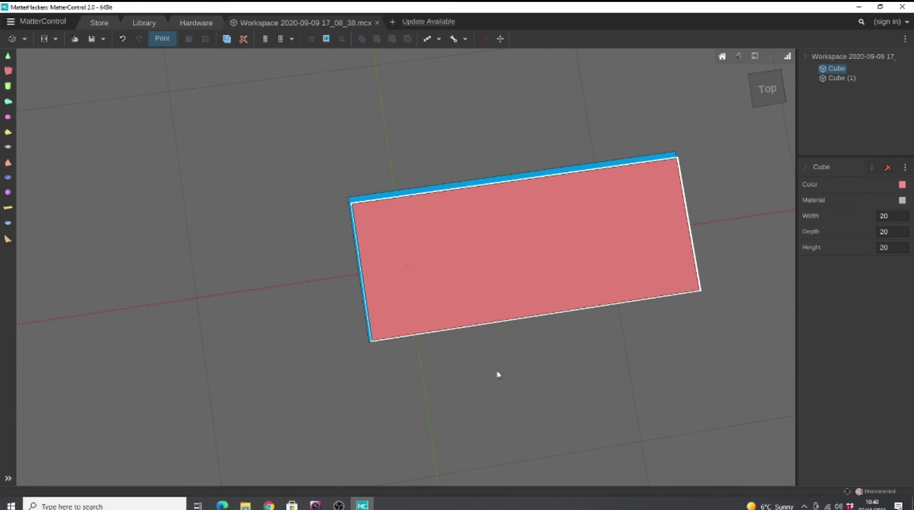
left_click(488, 271)
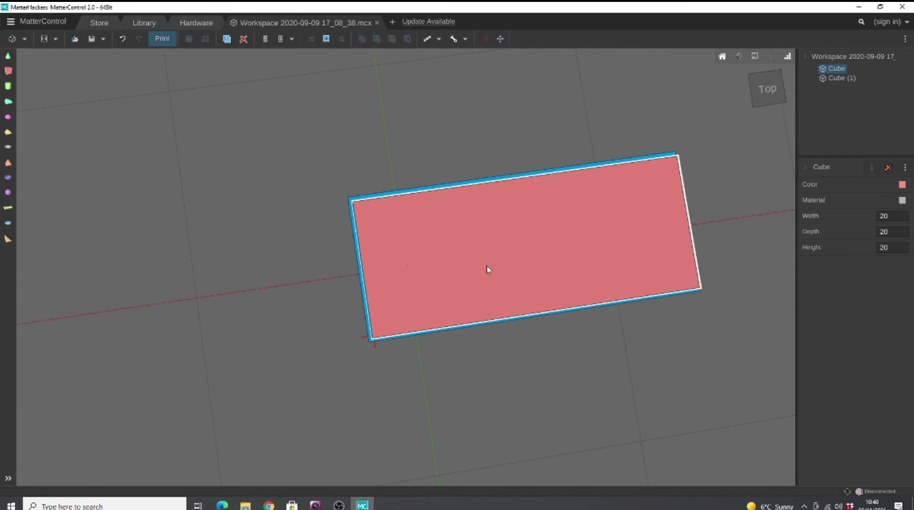
Try subtracting the red plate from the blue plate to form a recess, and undo the subtraction
right_click_drag(526, 328, 481, 285)
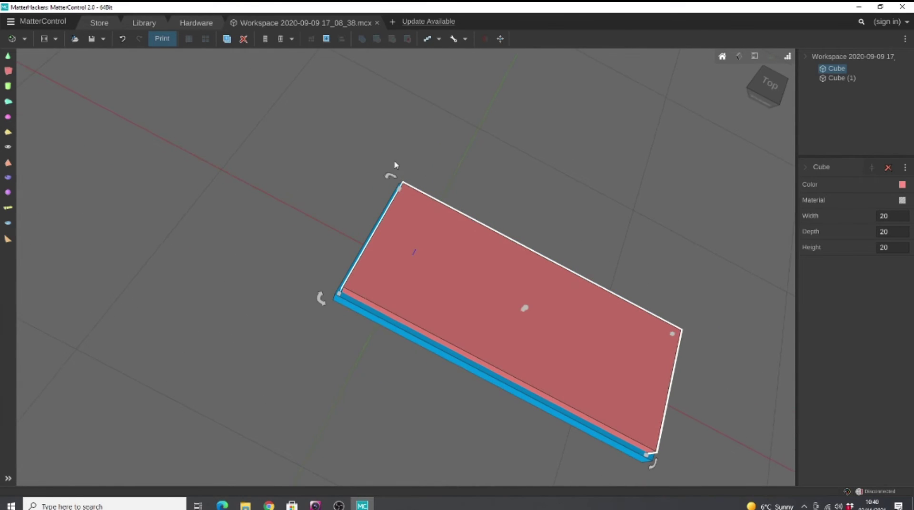
scroll(371, 148, "down", 2)
left_click_drag(318, 137, 686, 478)
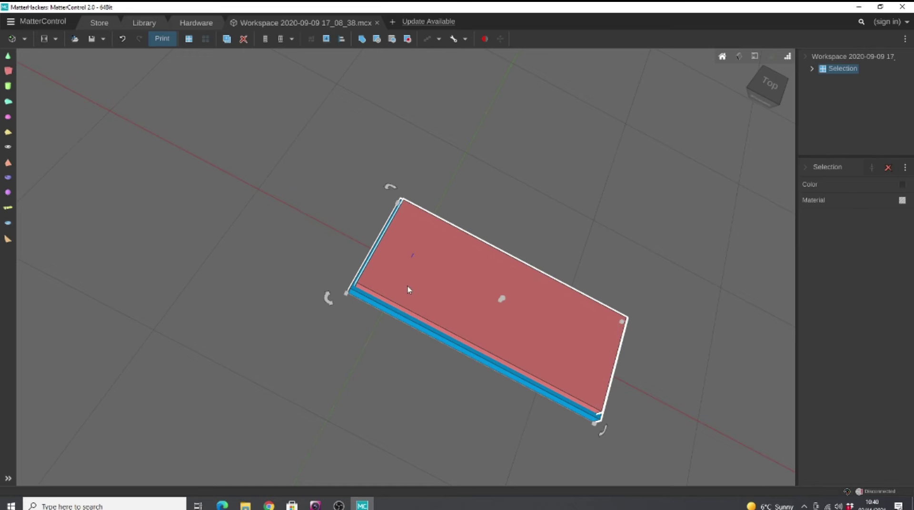
left_click(377, 39)
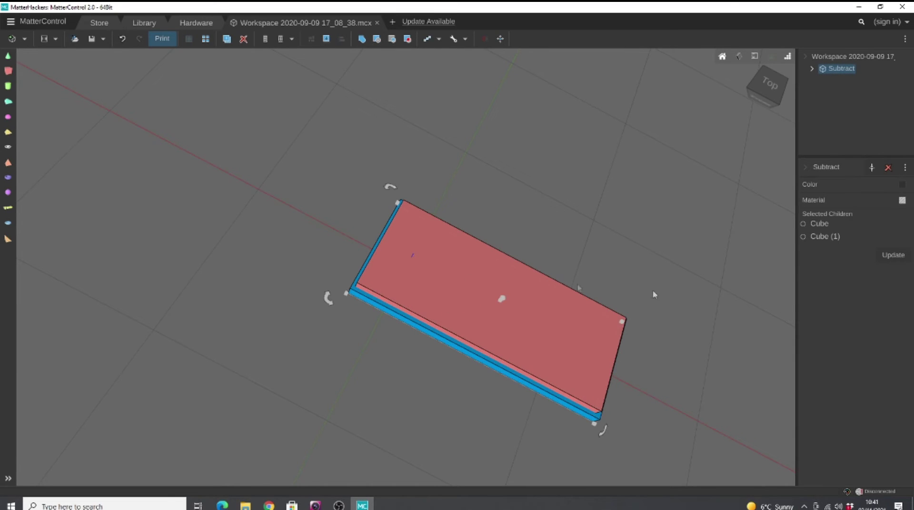
left_click(804, 225)
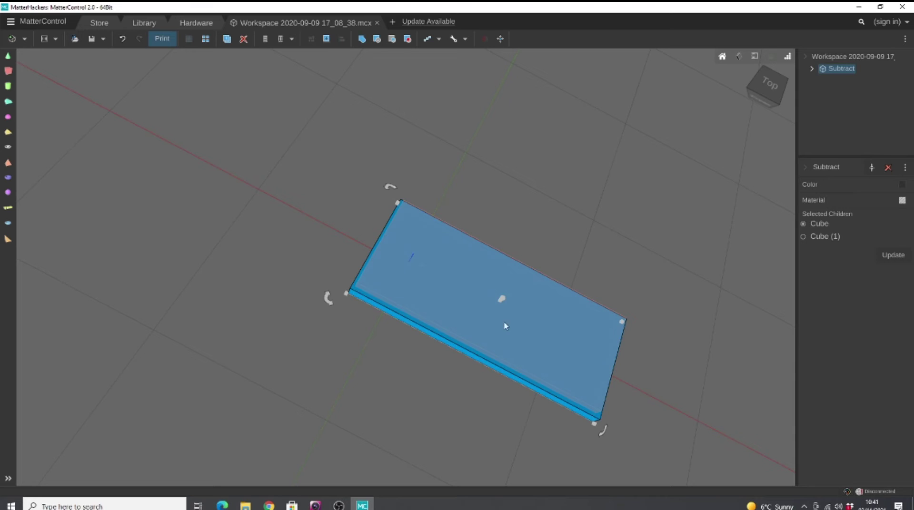
left_click(890, 256)
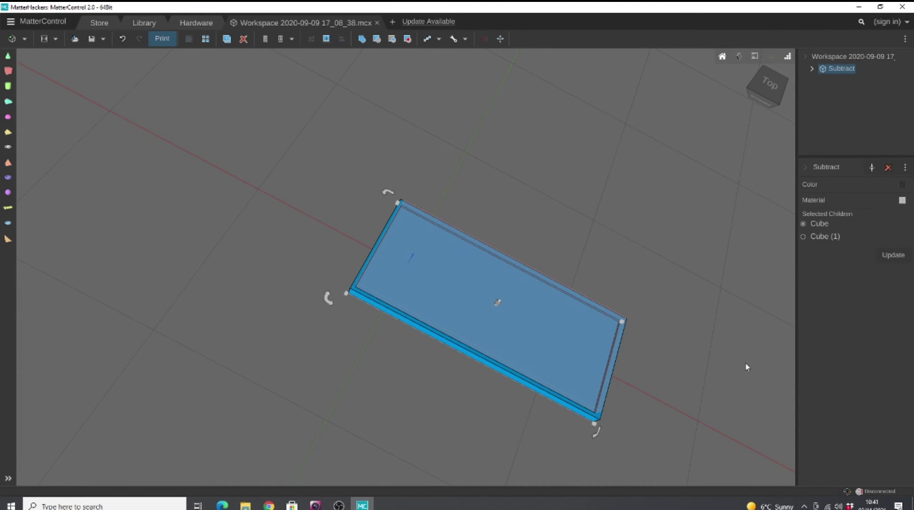
left_click(679, 337)
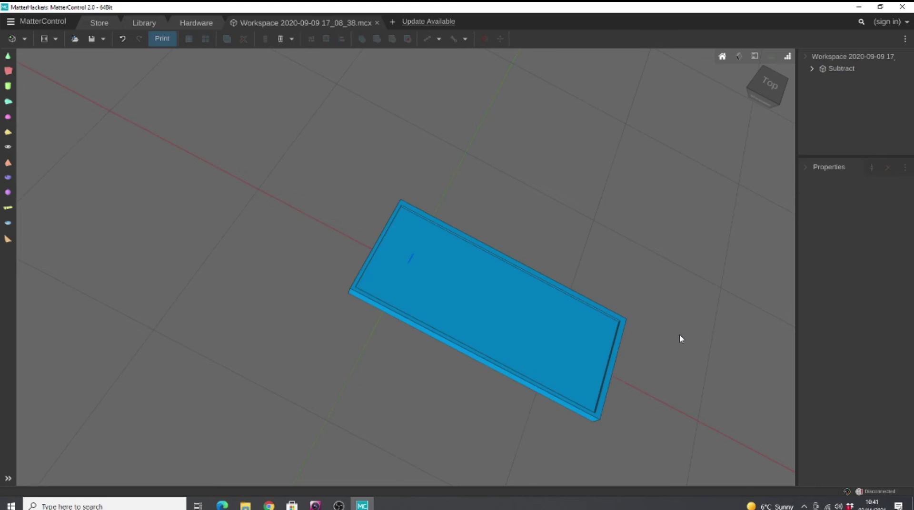
left_click_drag(668, 338, 655, 335)
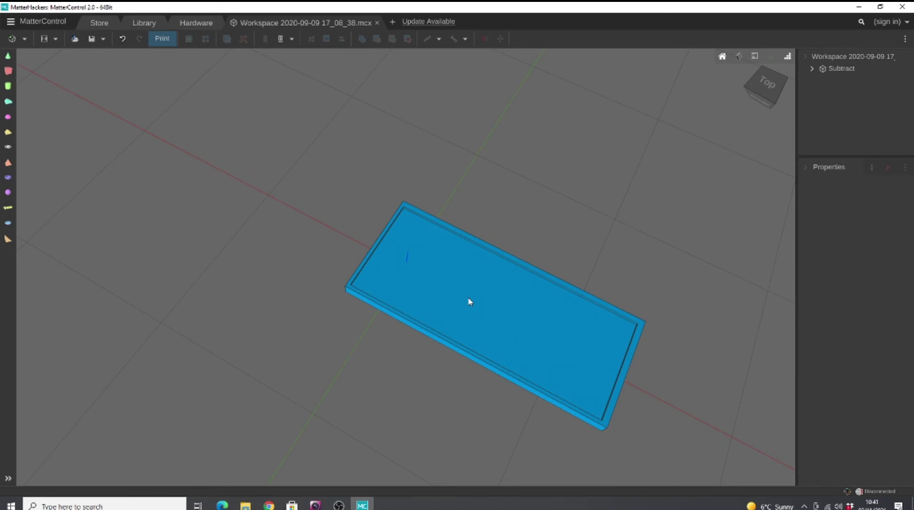
left_click(123, 40)
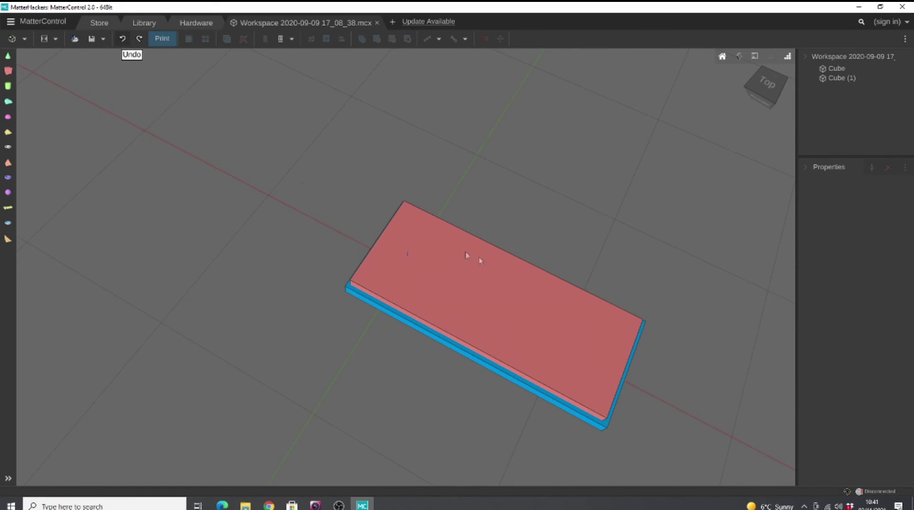
Subtract the red plate from the blue plate, choosing Cube as the object to remove, to cut a rimmed recess
left_click(491, 304)
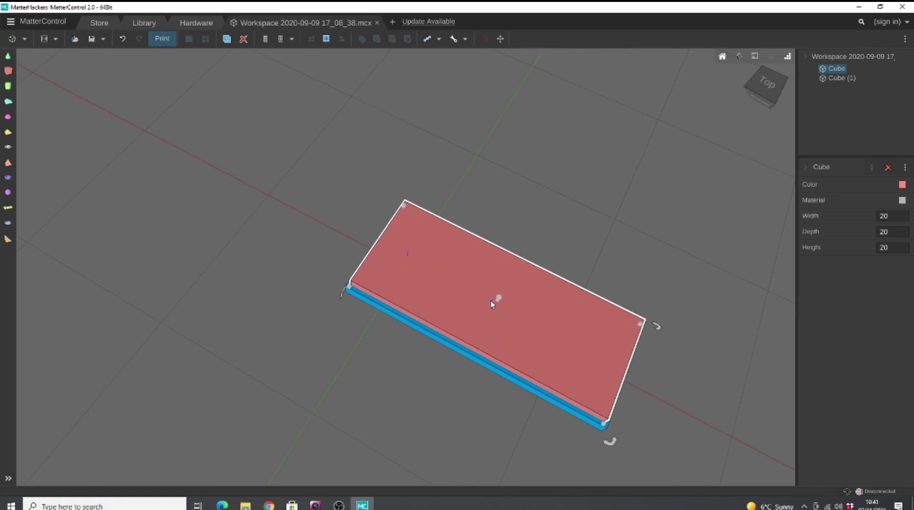
left_click_drag(379, 147, 650, 464)
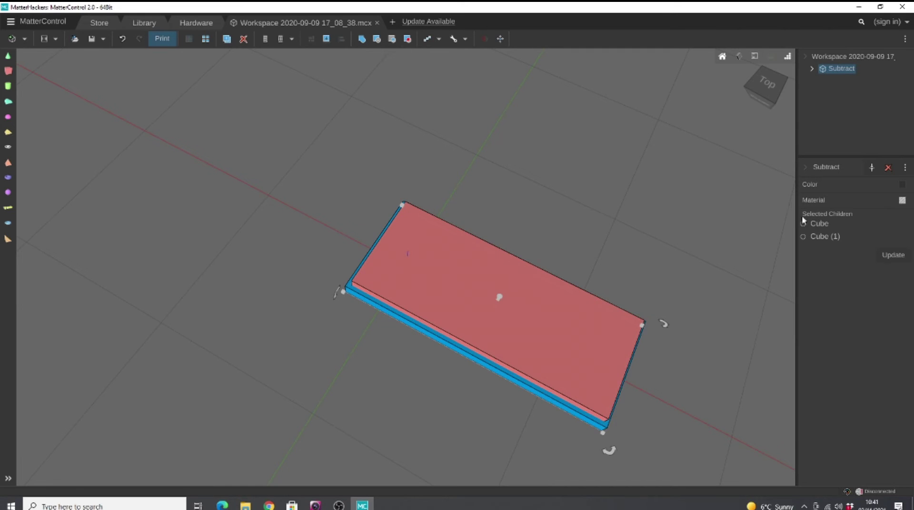
left_click(803, 224)
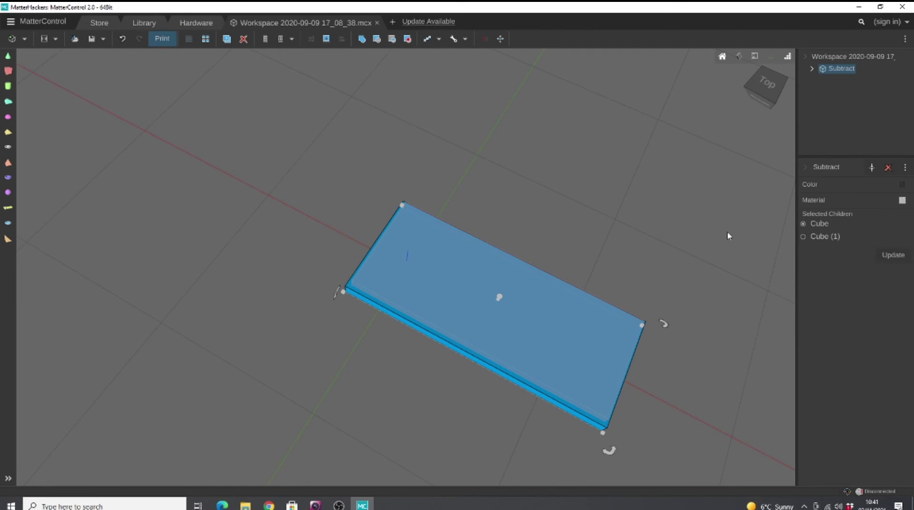
left_click(601, 232)
right_click_drag(607, 255, 604, 255)
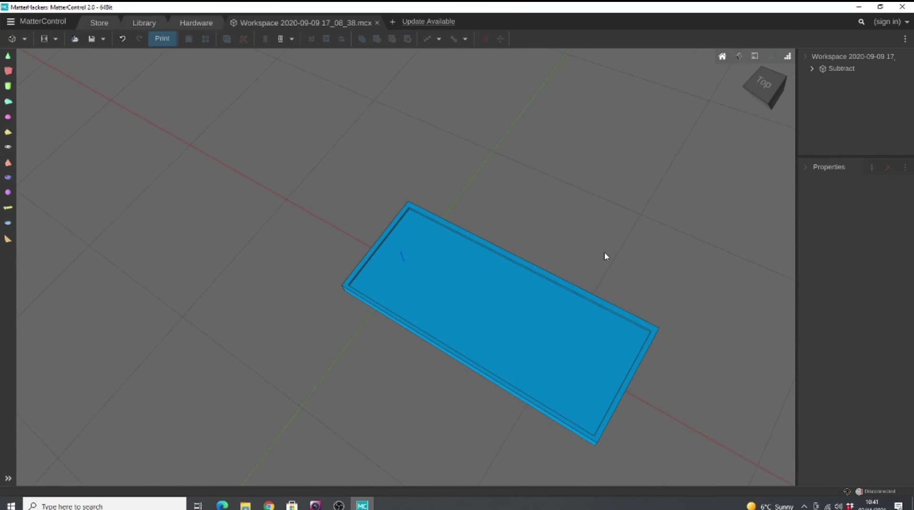
scroll(672, 322, "up", 2)
scroll(671, 321, "down", 3)
right_click_drag(611, 249, 612, 246)
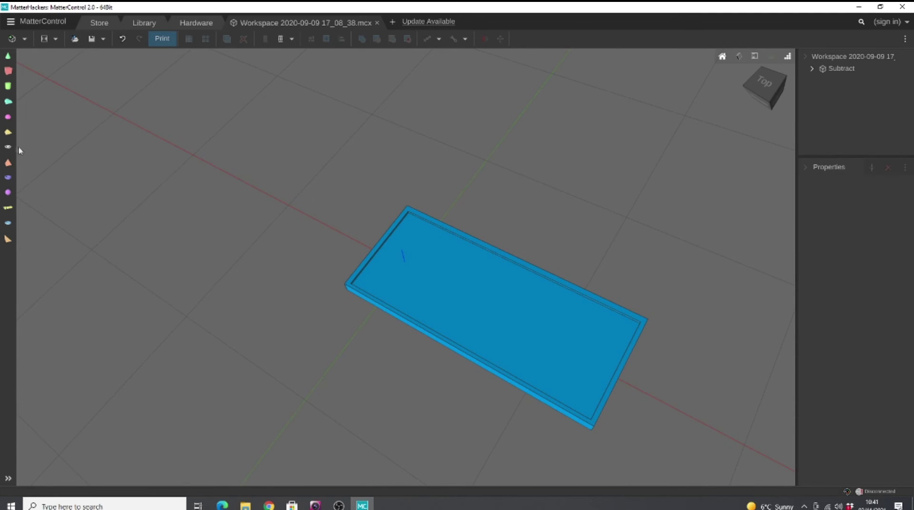
Add an Image Converter beside the plate and load the image "13. Aliens logo" from the Laser Craft Logos folder
left_click_drag(81, 146, 262, 174)
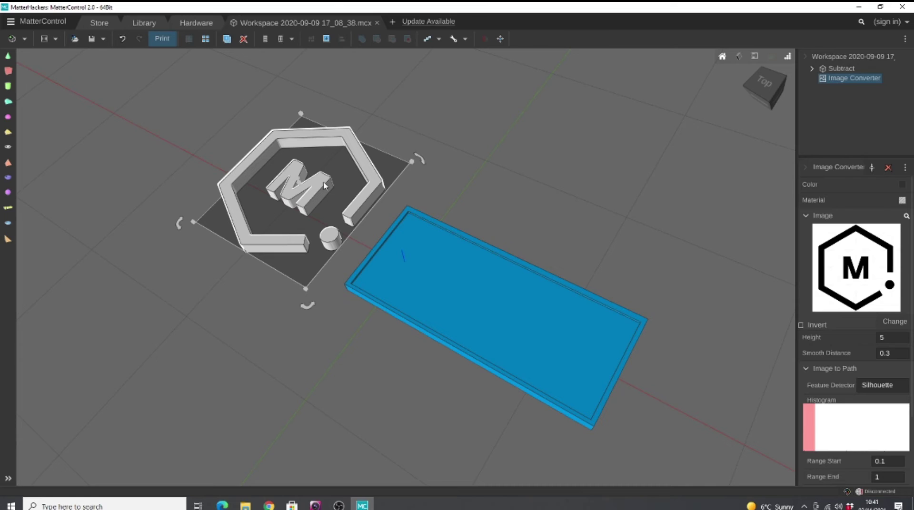
left_click(895, 323)
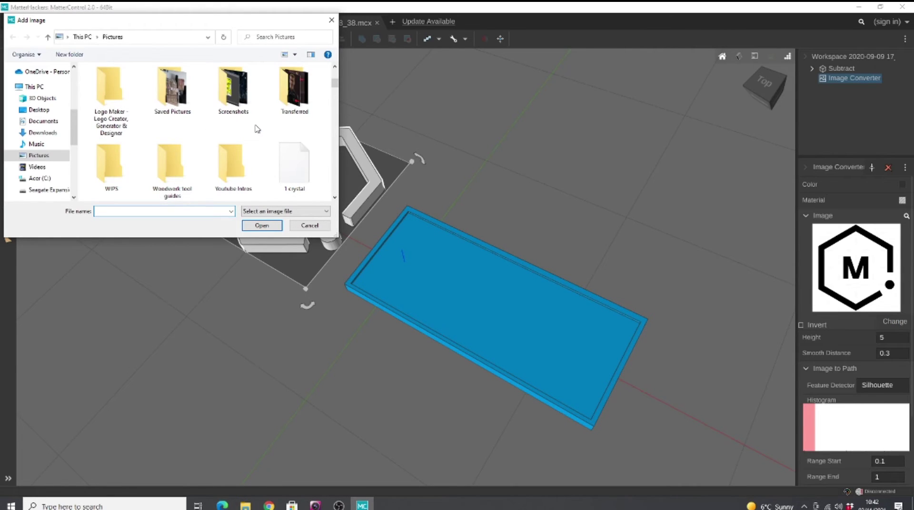
scroll(257, 129, "down", 8)
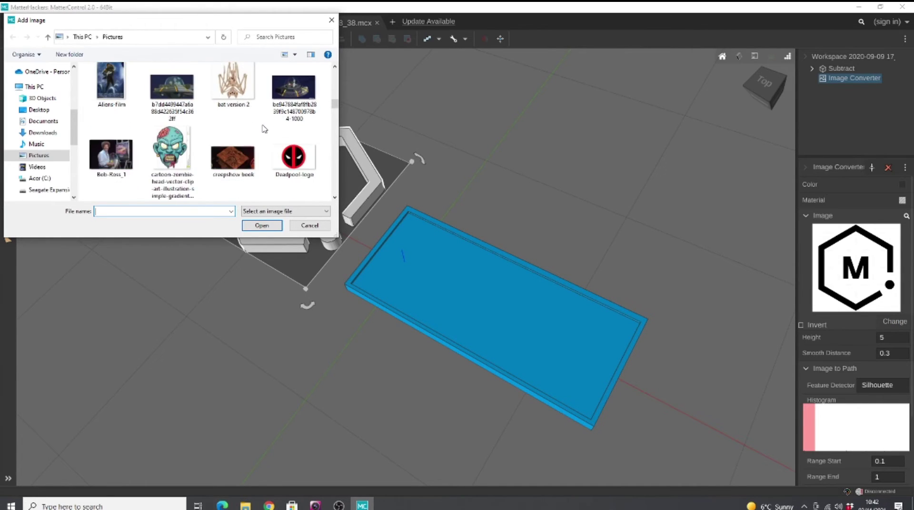
scroll(264, 128, "down", 5)
scroll(266, 129, "up", 6)
scroll(266, 129, "up", 6)
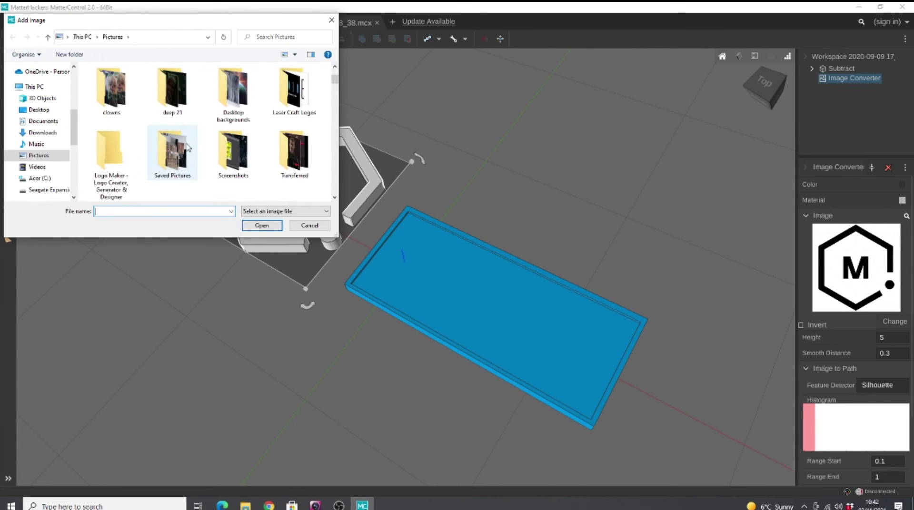
double_click(298, 98)
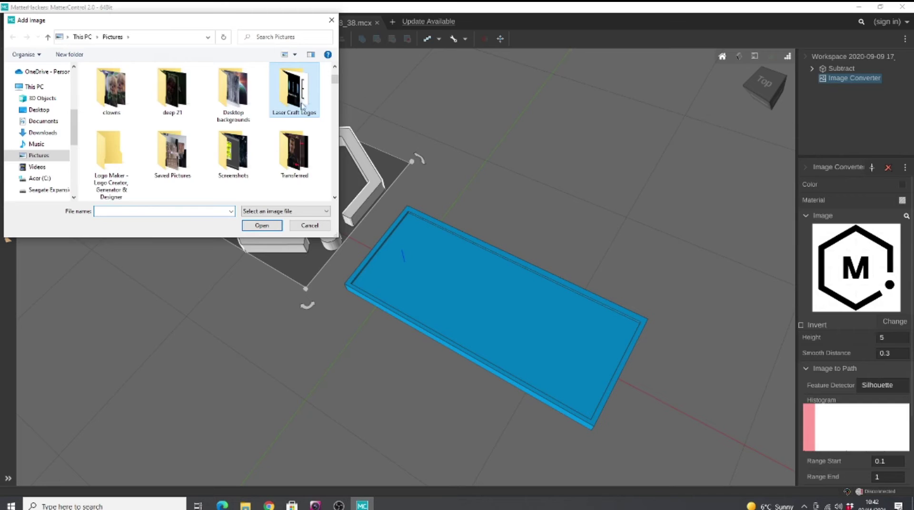
scroll(182, 131, "down", 3)
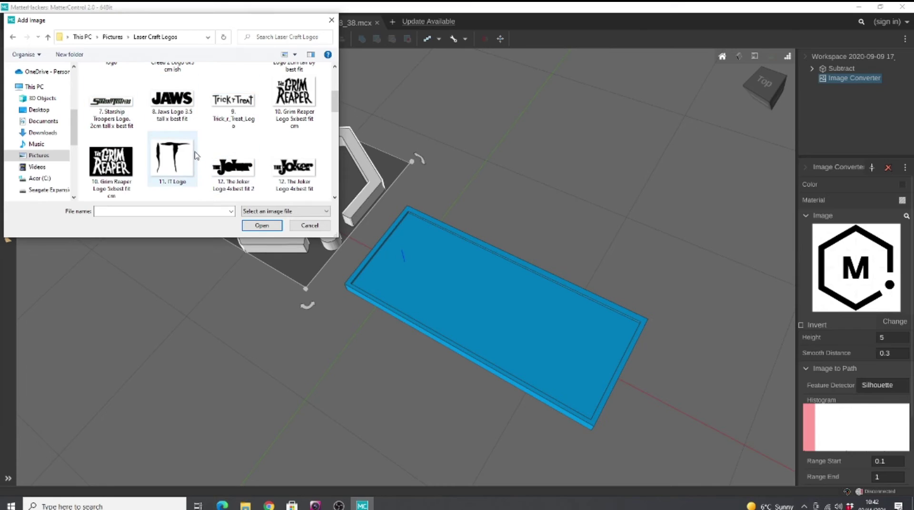
scroll(197, 155, "down", 2)
left_click(123, 178)
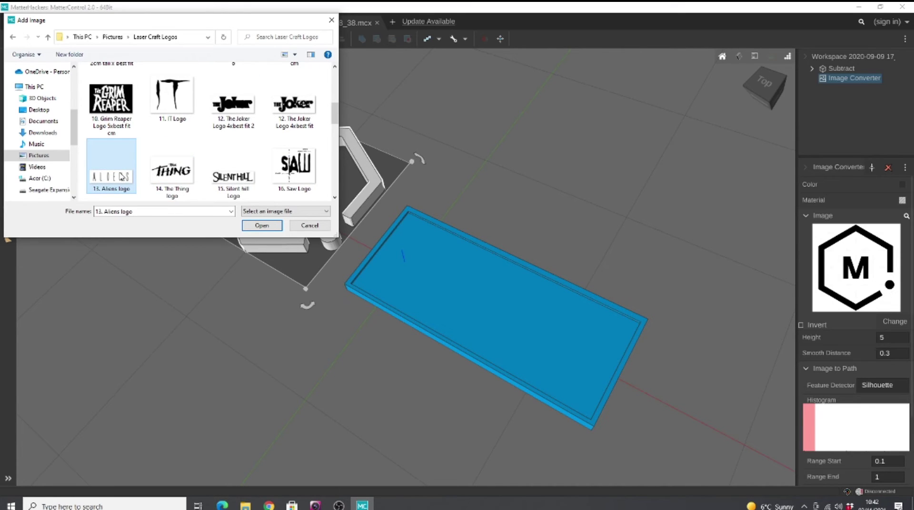
left_click(268, 225)
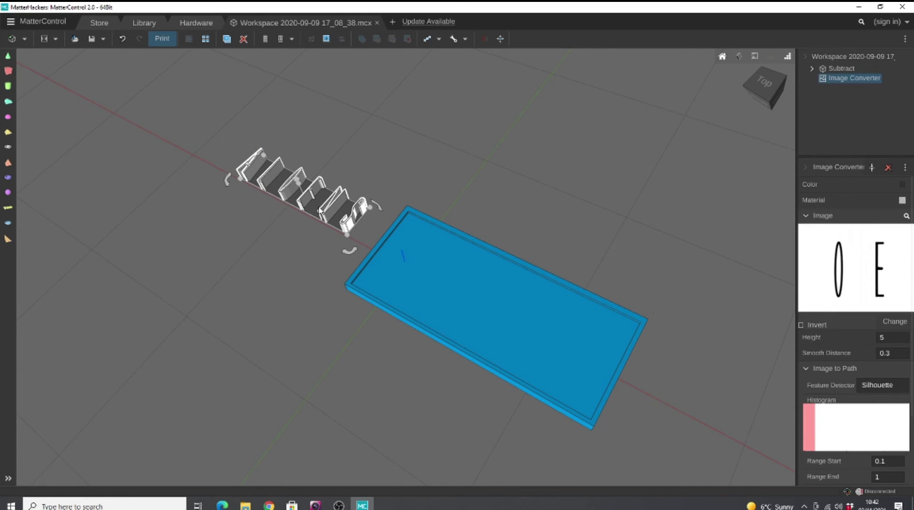
Move the raised Aliens lettering onto the recessed plate and enlarge it to about 64.8 by 17.5 mm
right_click_drag(321, 264, 362, 288)
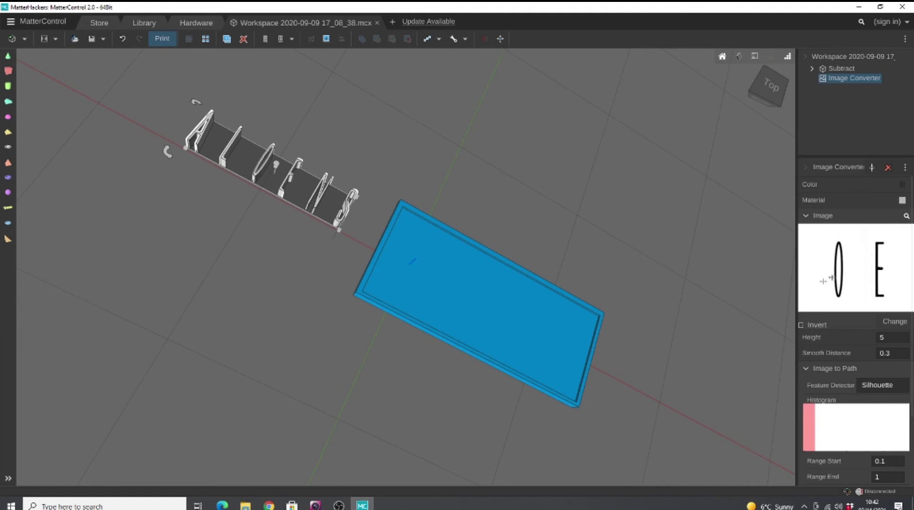
right_click_drag(276, 213, 285, 193)
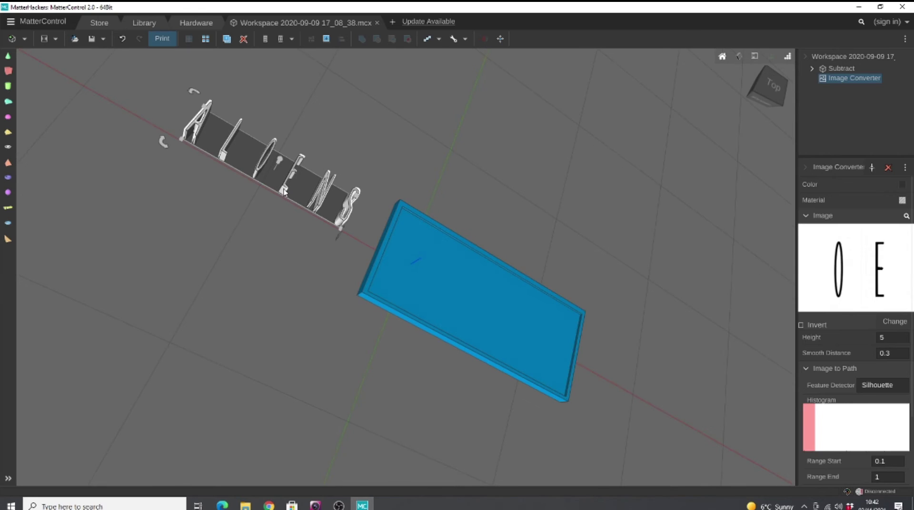
left_click_drag(284, 191, 508, 343)
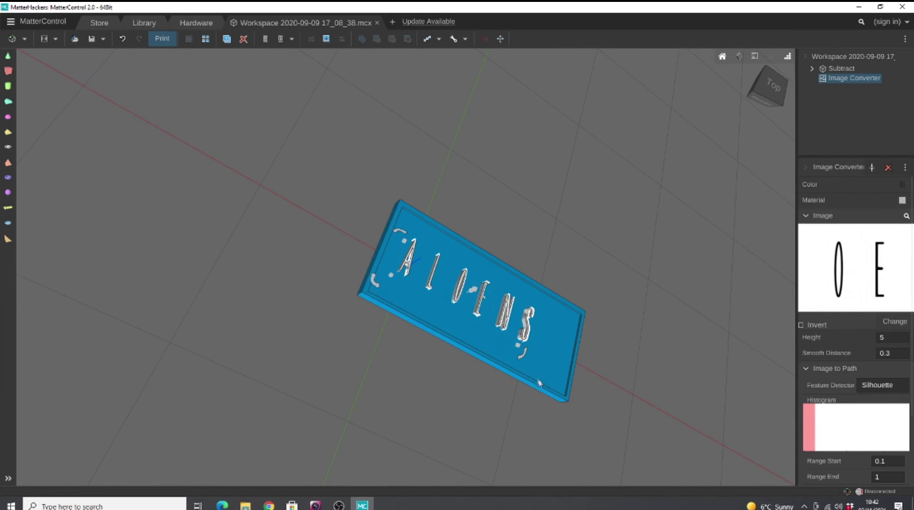
right_click_drag(513, 380, 526, 369)
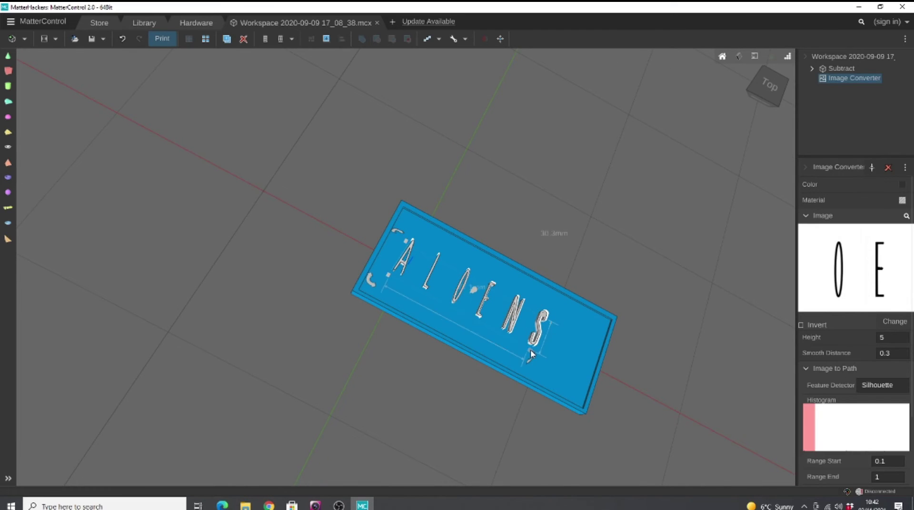
left_click_drag(532, 354, 569, 387)
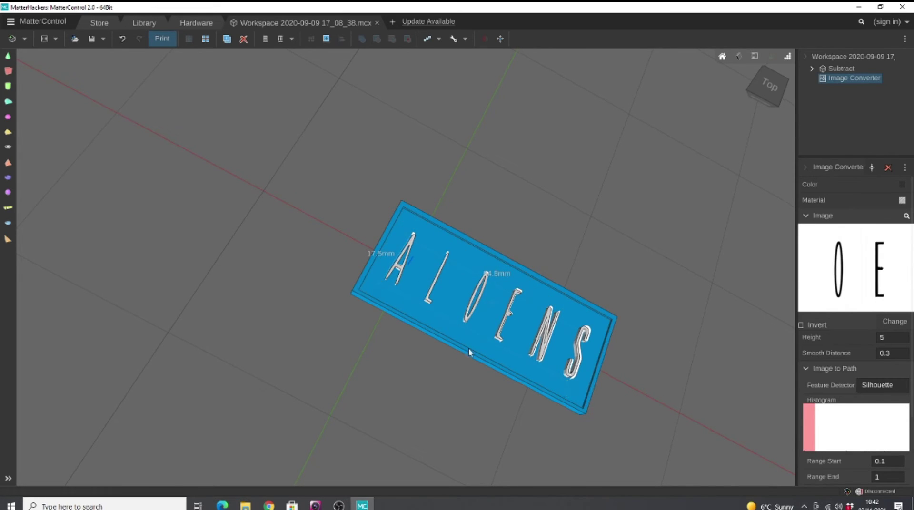
Reduce the height of the Aliens lettering to about 4.1 mm
right_click_drag(484, 316, 500, 264)
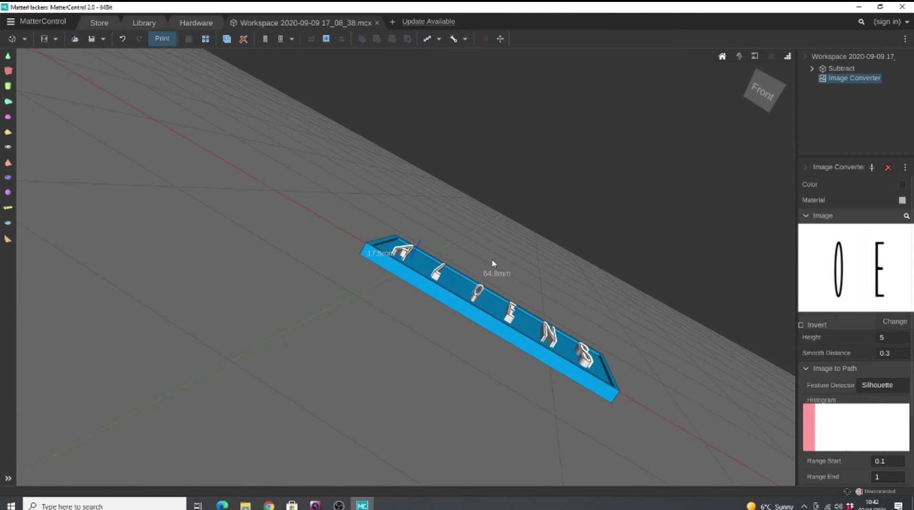
scroll(566, 307, "up", 2)
scroll(562, 306, "up", 2)
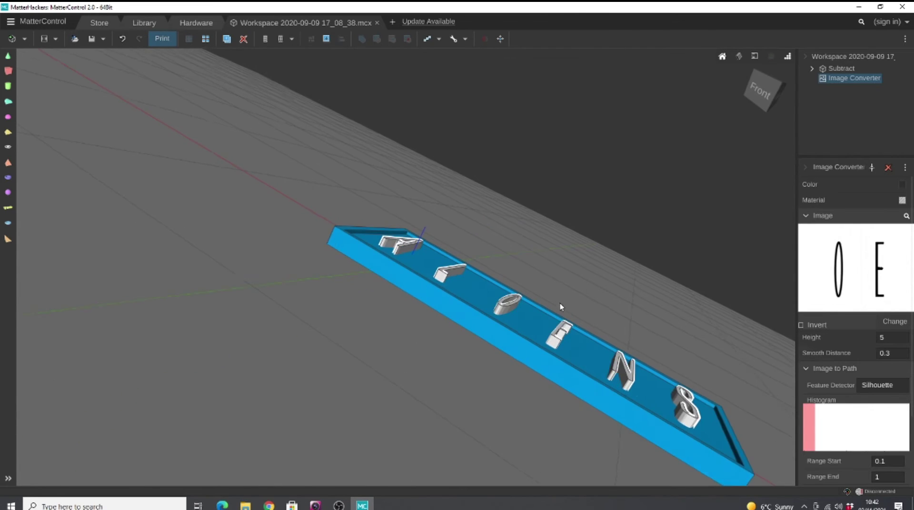
right_click_drag(564, 308, 576, 307)
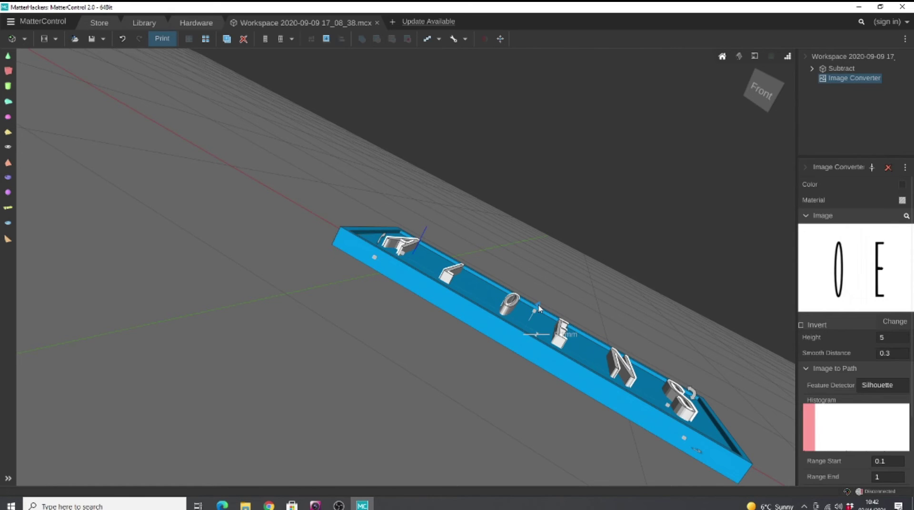
left_click_drag(536, 316, 533, 321)
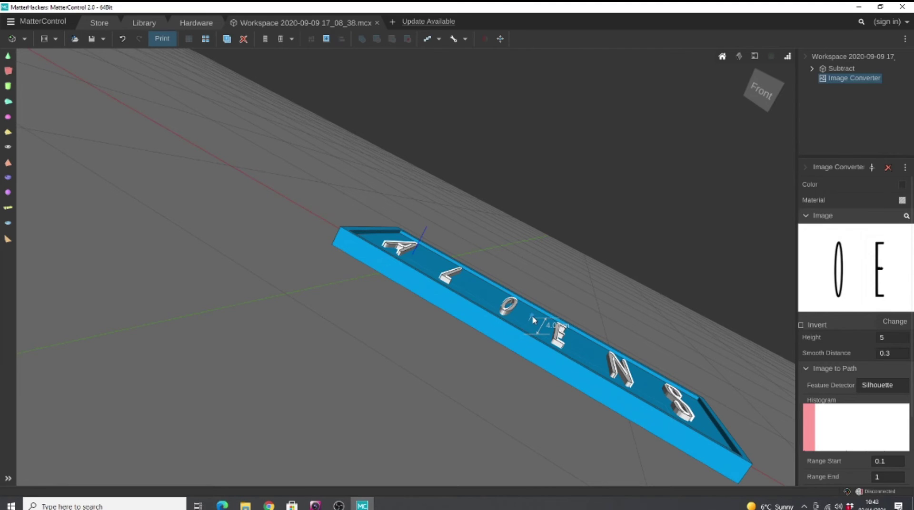
left_click_drag(533, 320, 534, 319)
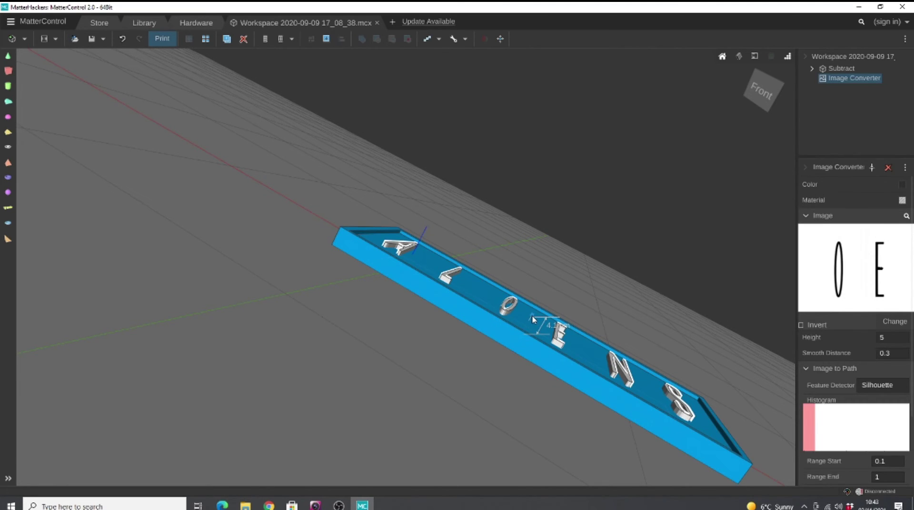
Select the recessed plate together with the lettering and combine them into a single object
right_click_drag(363, 302, 450, 324)
scroll(550, 389, "down", 3)
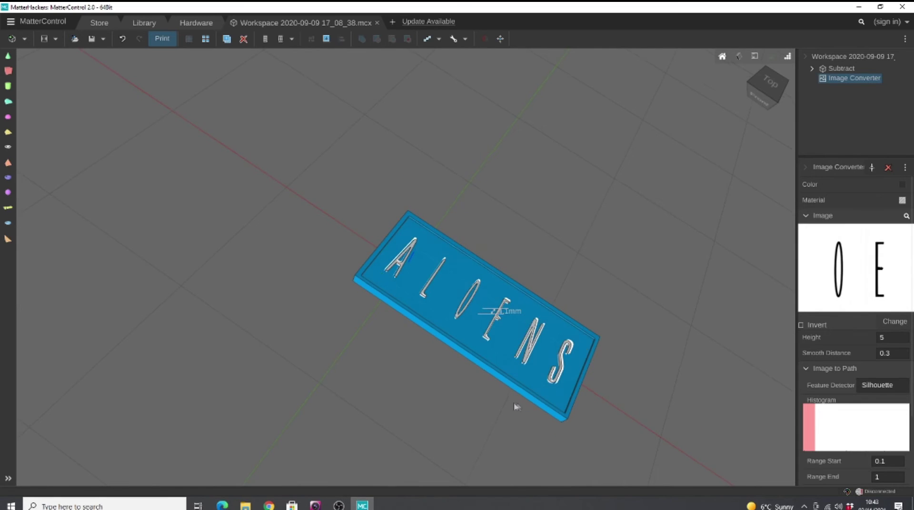
left_click_drag(383, 163, 628, 442)
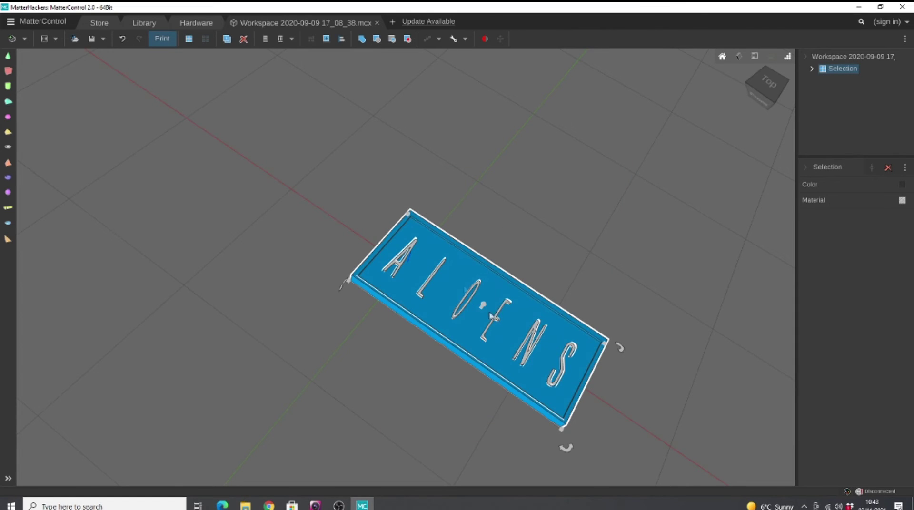
left_click(362, 40)
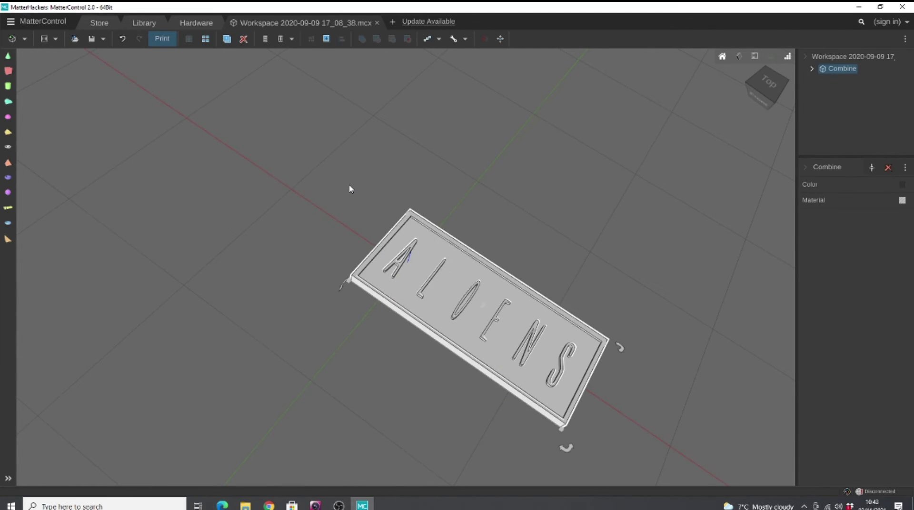
Move the combined plaque so that it sits around the centre of the bed
left_click(404, 193)
left_click_drag(455, 355, 403, 312)
right_click_drag(377, 343, 353, 368)
right_click_drag(286, 188, 382, 187)
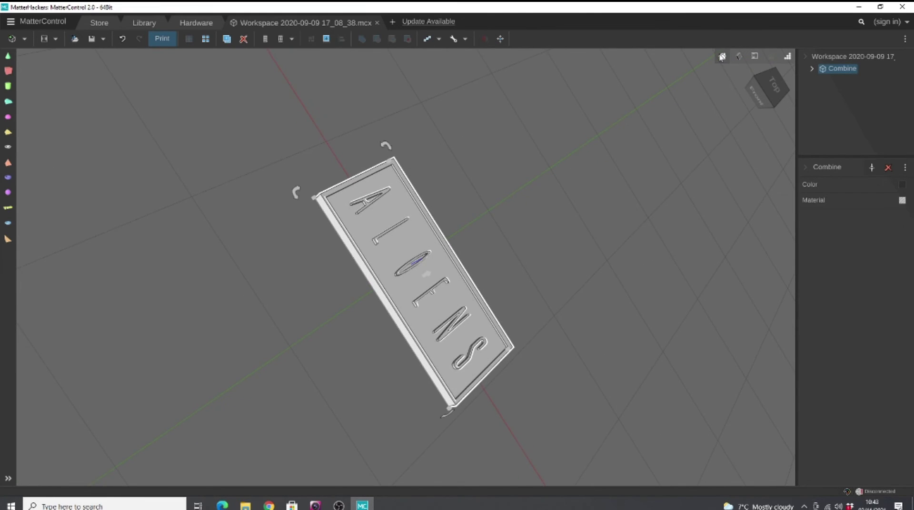
Reset the view and start exporting the combined plaque as an STL file
left_click(723, 56)
right_click_drag(495, 292, 457, 267)
right_click(454, 231)
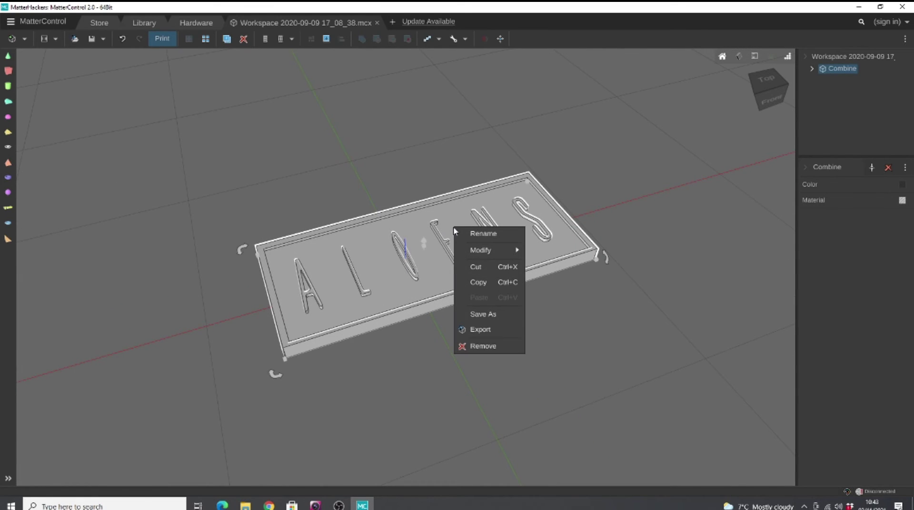
left_click(482, 330)
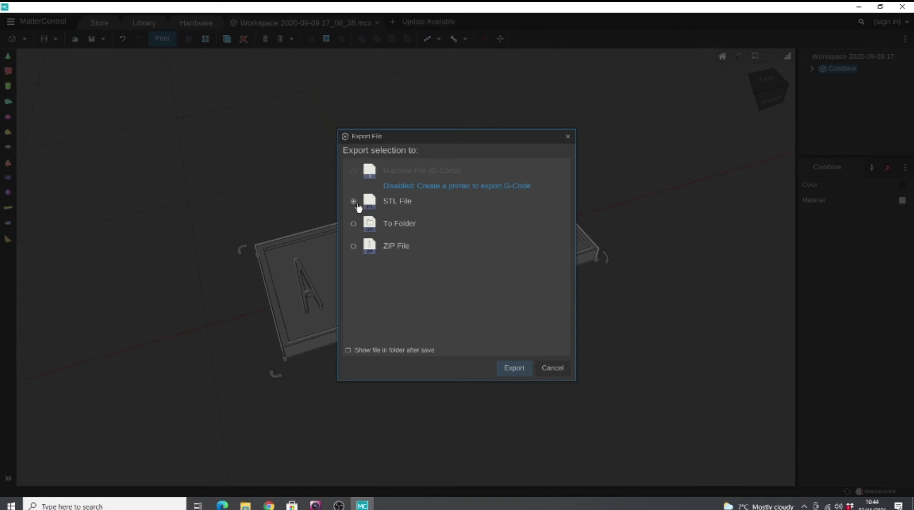
left_click(512, 370)
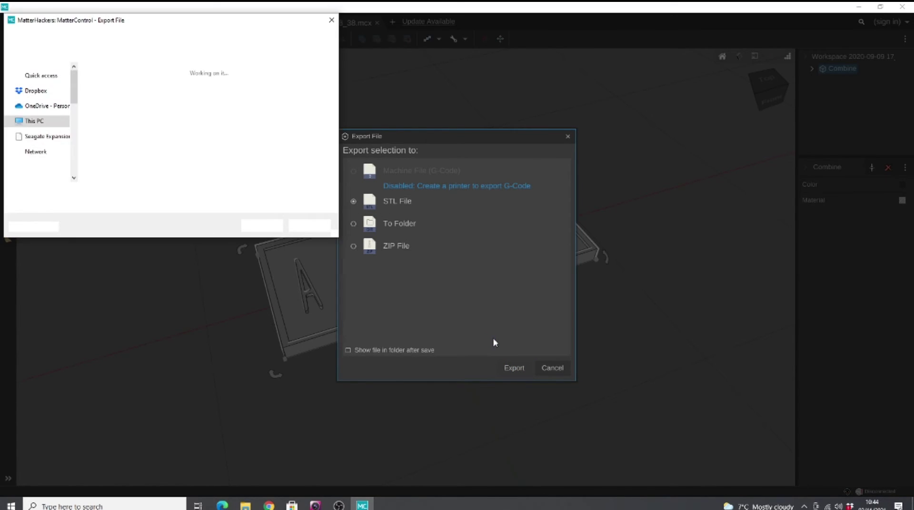
Name the exported file "aliens test logo" and save it in the Pictures folder
left_click(98, 192)
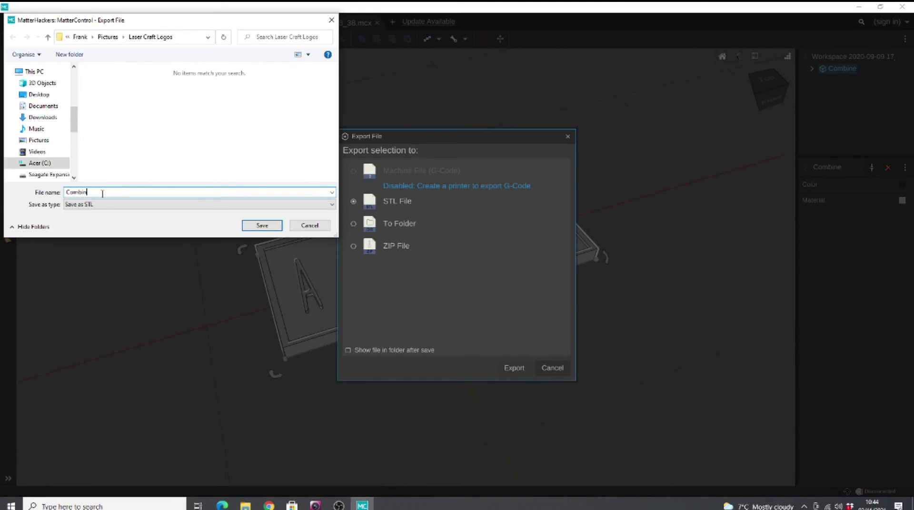
key("BackSpace")
key("BackSpace")
key("BackSpace")
key("BackSpace")
key("BackSpace")
type("a")
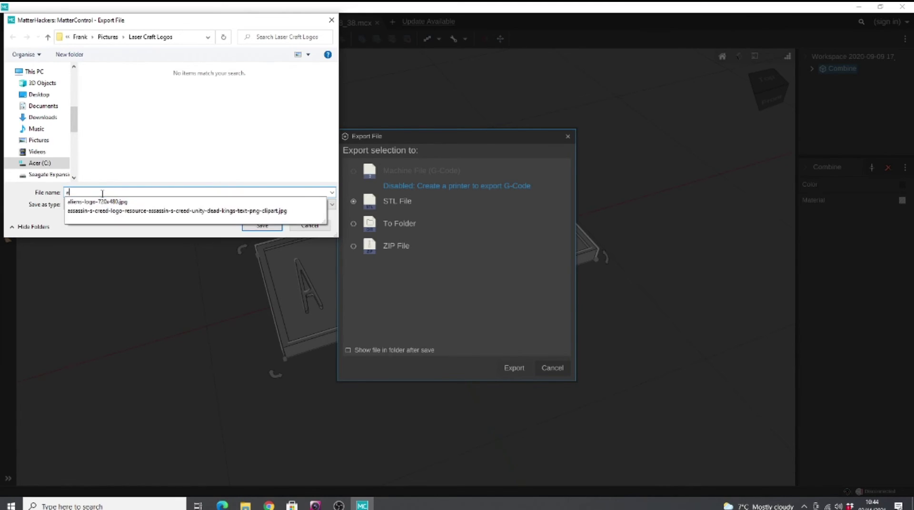
type("liens test logo")
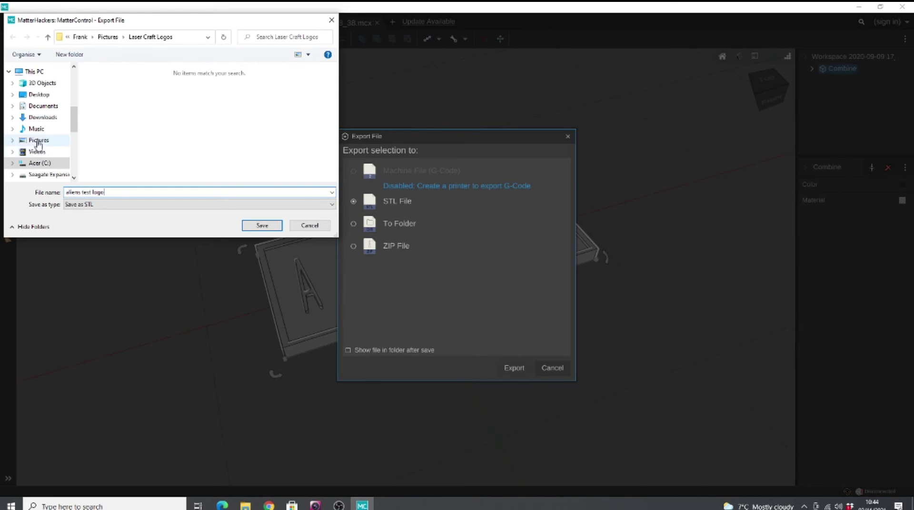
left_click(37, 141)
left_click(262, 225)
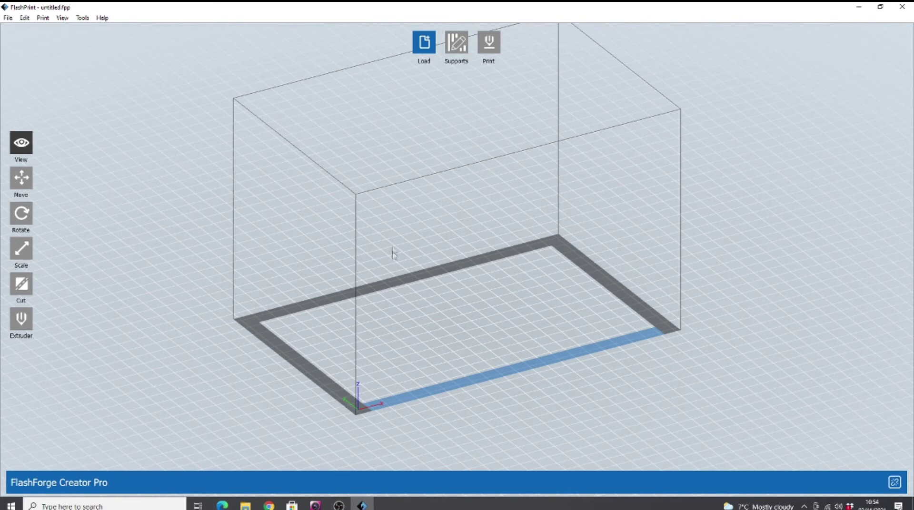
In FlashPrint, load the "aliens test logo" model from the Pictures folder onto the build platform
left_click(424, 46)
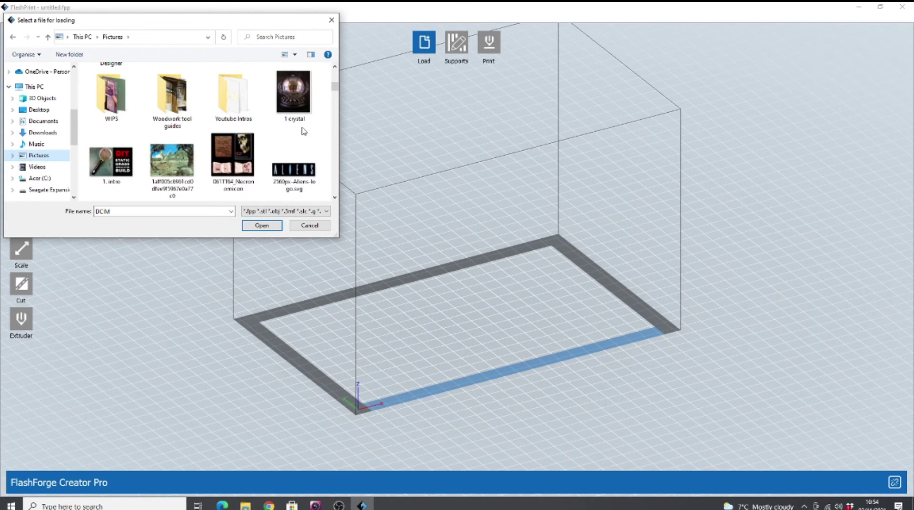
scroll(285, 136, "down", 3)
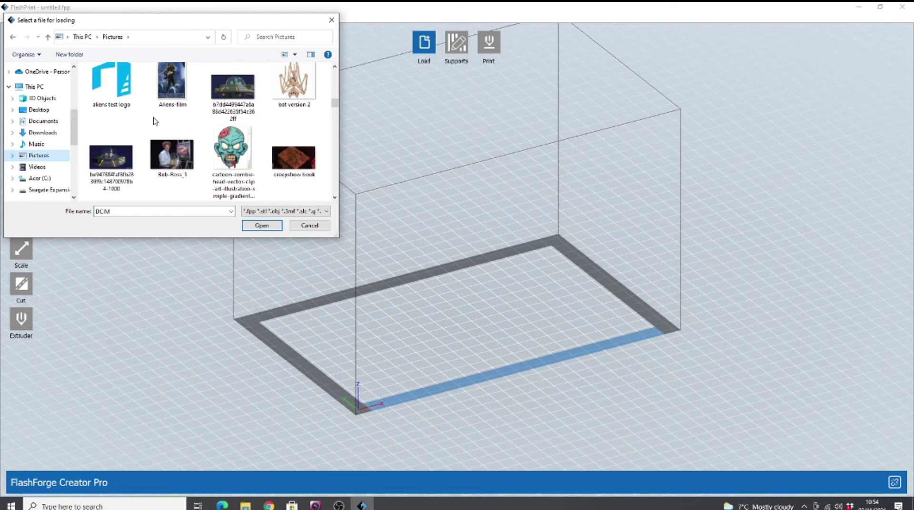
left_click(111, 83)
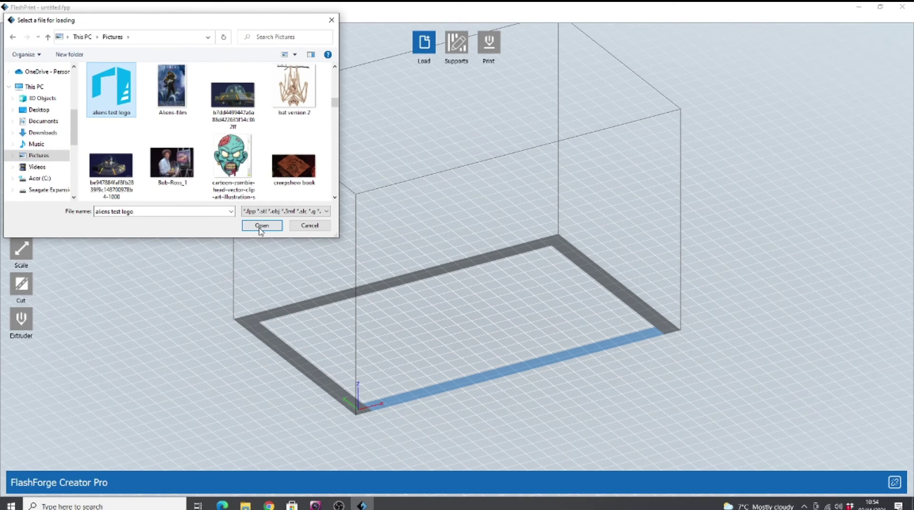
left_click(261, 225)
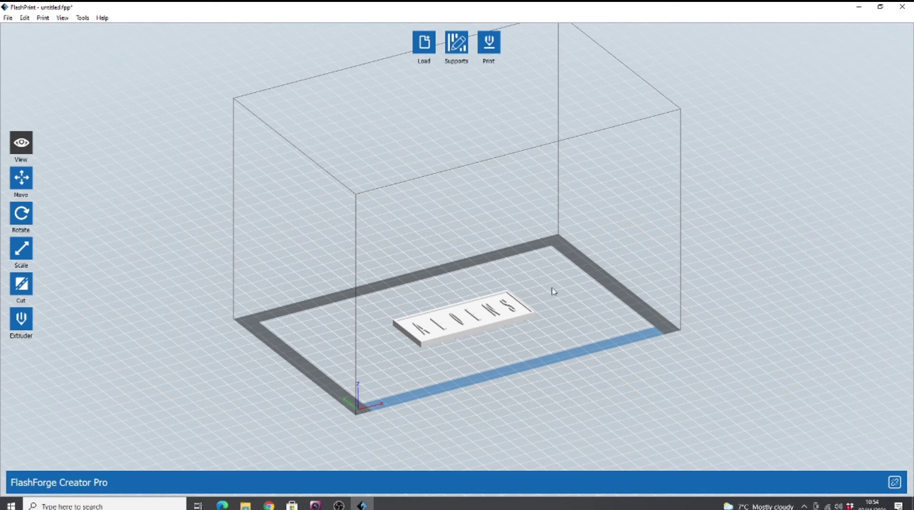
Centre the plaque model on the build platform
left_click(22, 184)
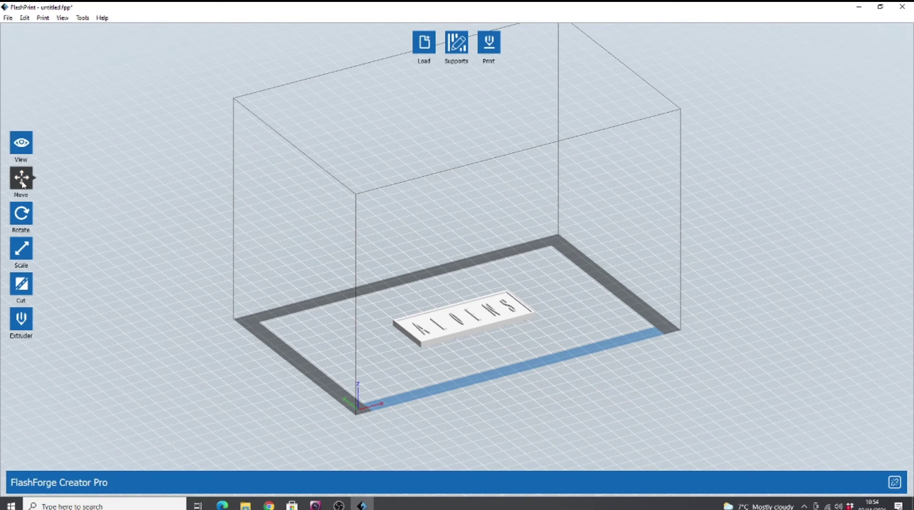
left_click(23, 183)
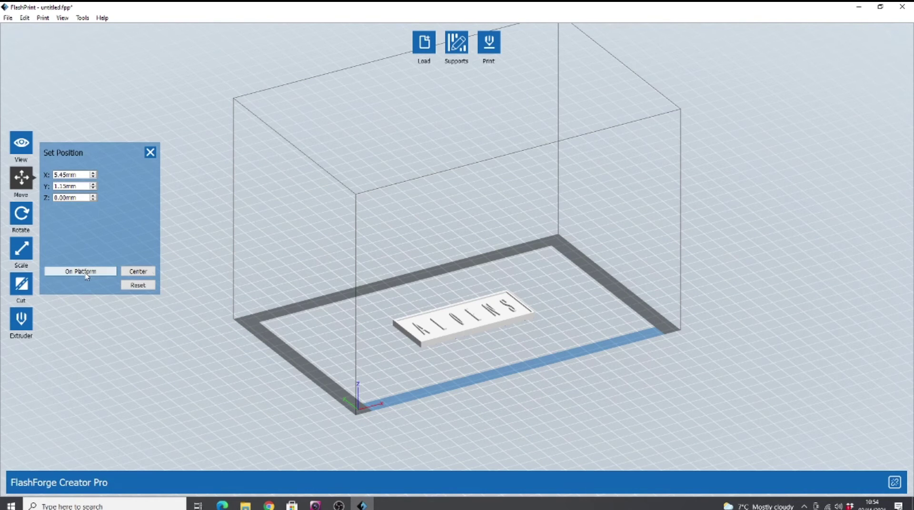
left_click(138, 271)
left_click(440, 299)
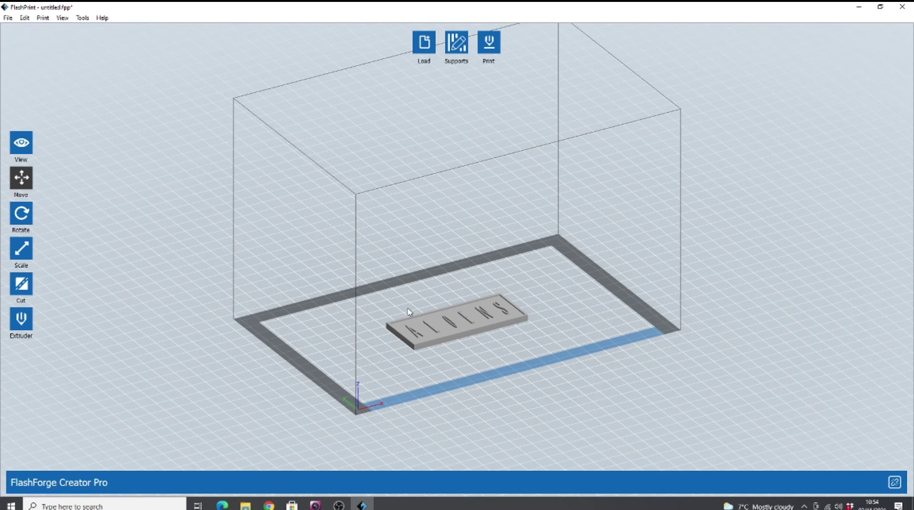
left_click(455, 327)
left_click(492, 295)
Slice the plaque with preview, PLA for both extruders, supports enabled, raft disabled, standard resolution and a brim
left_click(452, 325)
left_click(490, 43)
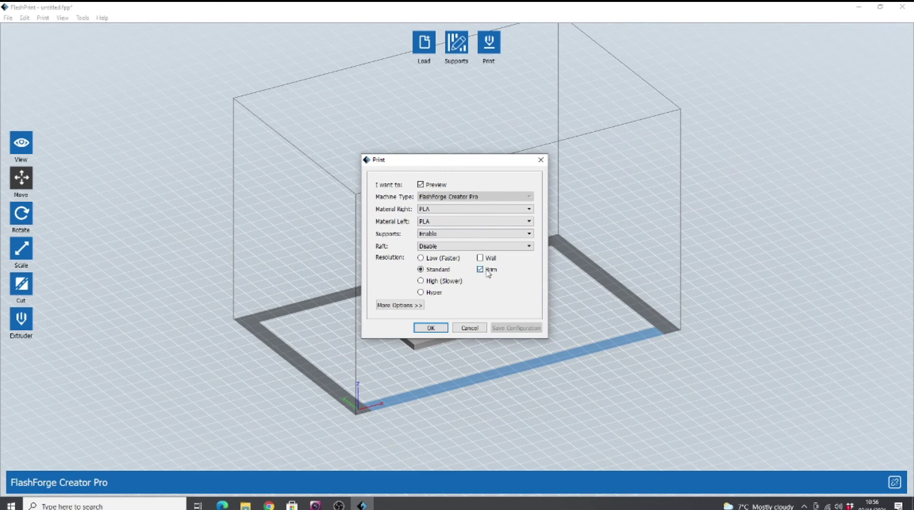
left_click(431, 328)
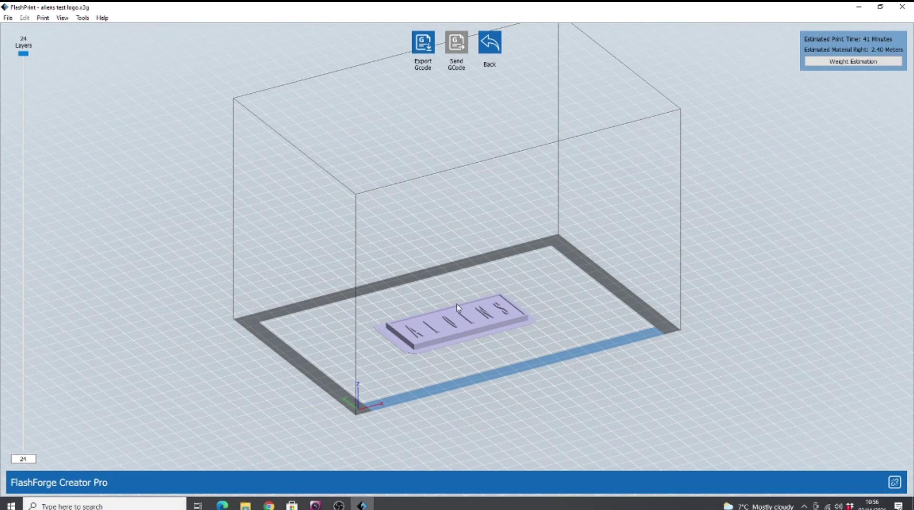
Inspect the sliced plaque's lettering and brim up close, and start exporting it as G-code
scroll(457, 307, "up", 6)
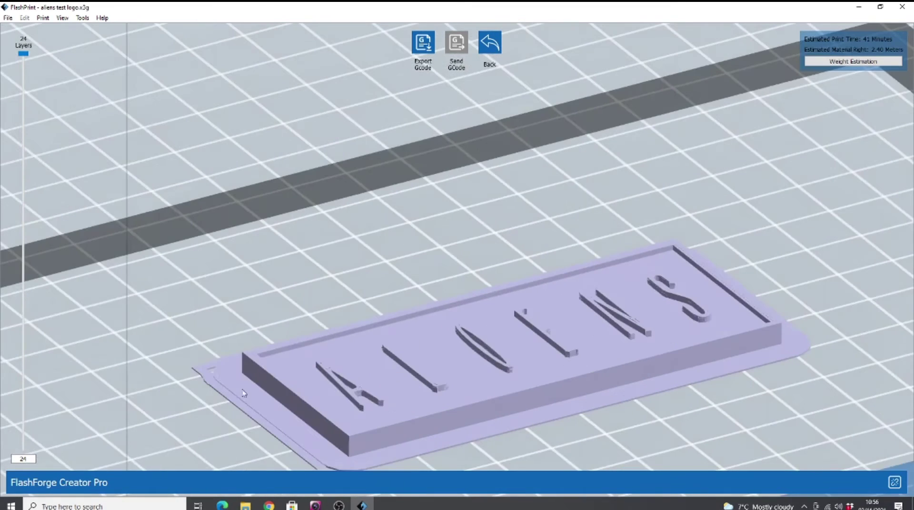
left_click_drag(723, 379, 675, 360)
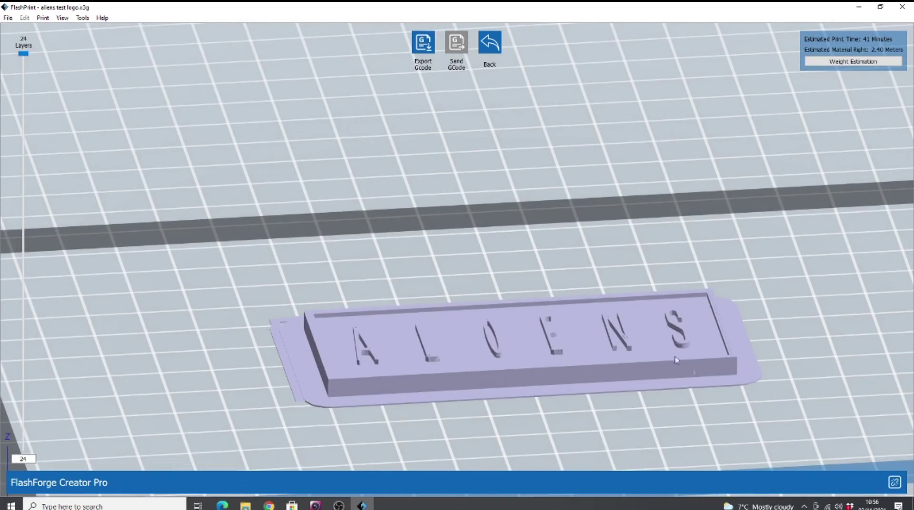
left_click(421, 47)
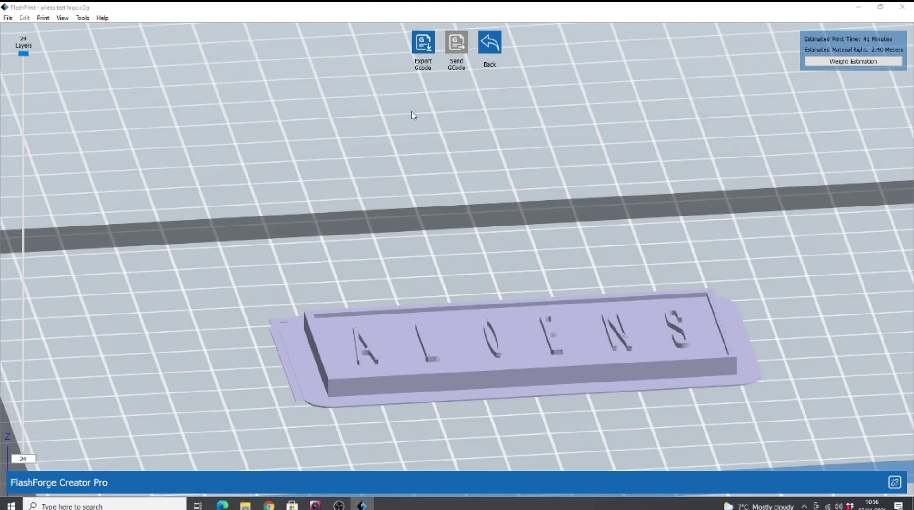